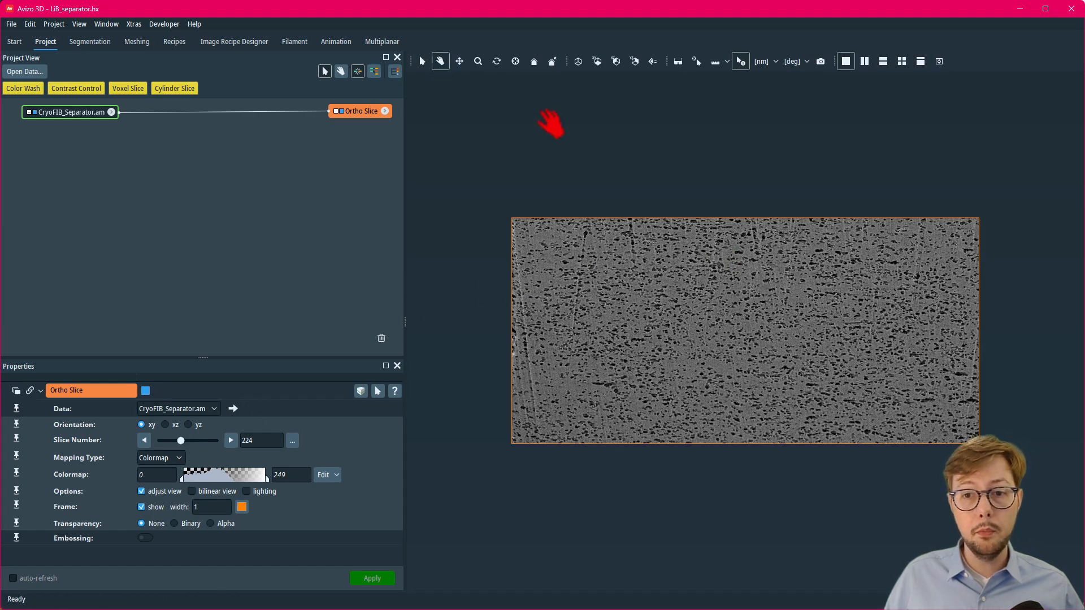
- Browse the separator volume's xy slices at close range and stop at slice 326
{"action": "scroll", "coordinate": [771, 354], "scroll_direction": "up", "scroll_amount": 5}
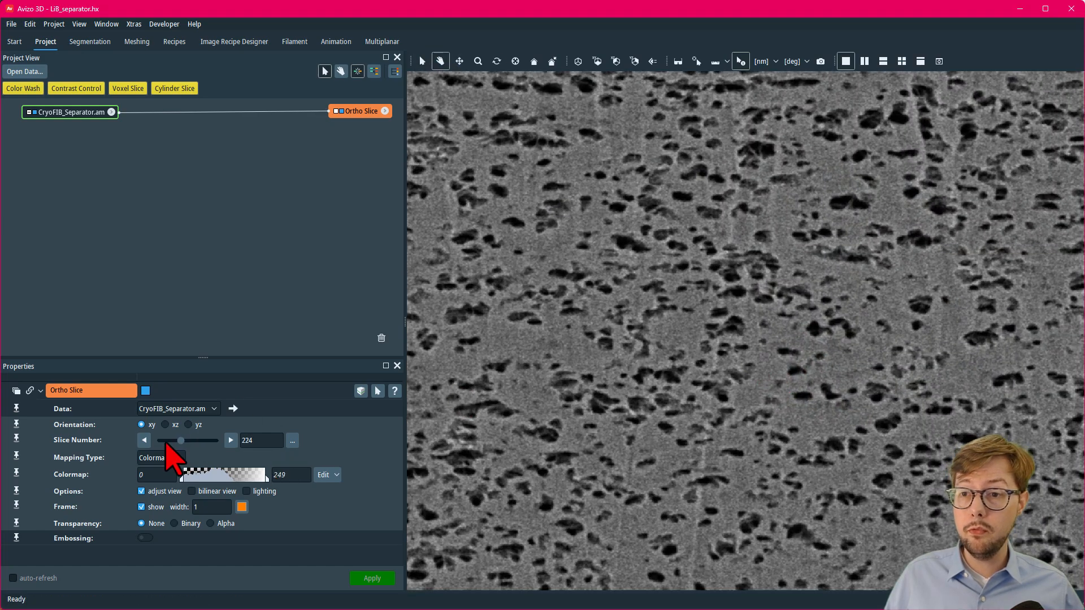
{"action": "mouse_move", "coordinate": [181, 441]}
{"action": "left_mouse_down"}
{"action": "mouse_move", "coordinate": [207, 441]}
{"action": "mouse_move", "coordinate": [198, 444]}
{"action": "left_mouse_up"}
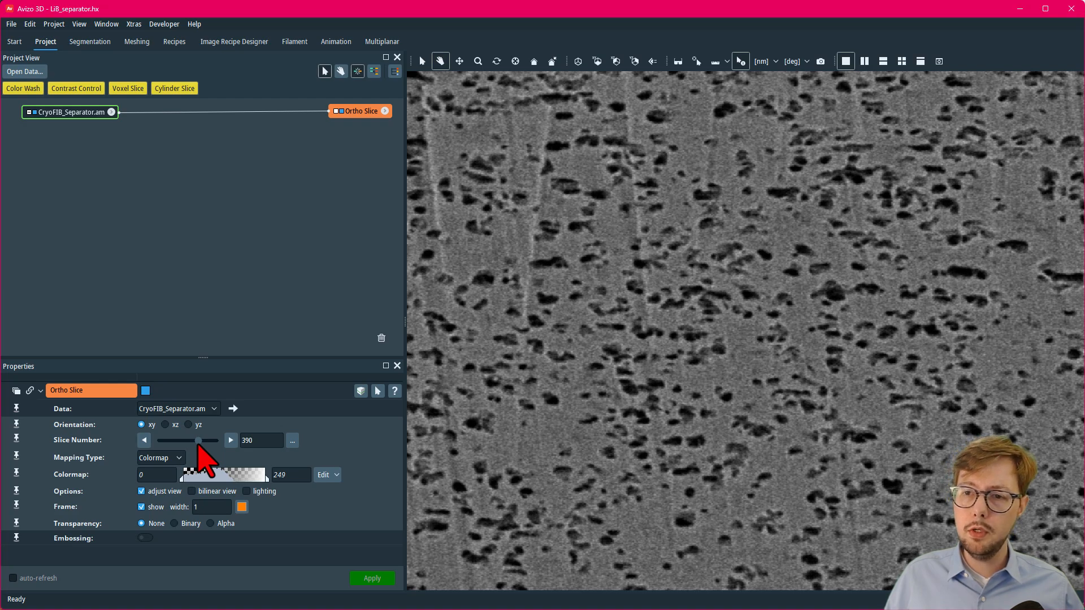
{"action": "left_click_drag", "start_coordinate": [198, 444], "coordinate": [191, 440]}
{"action": "scroll", "coordinate": [712, 324], "scroll_direction": "down", "scroll_amount": 5}
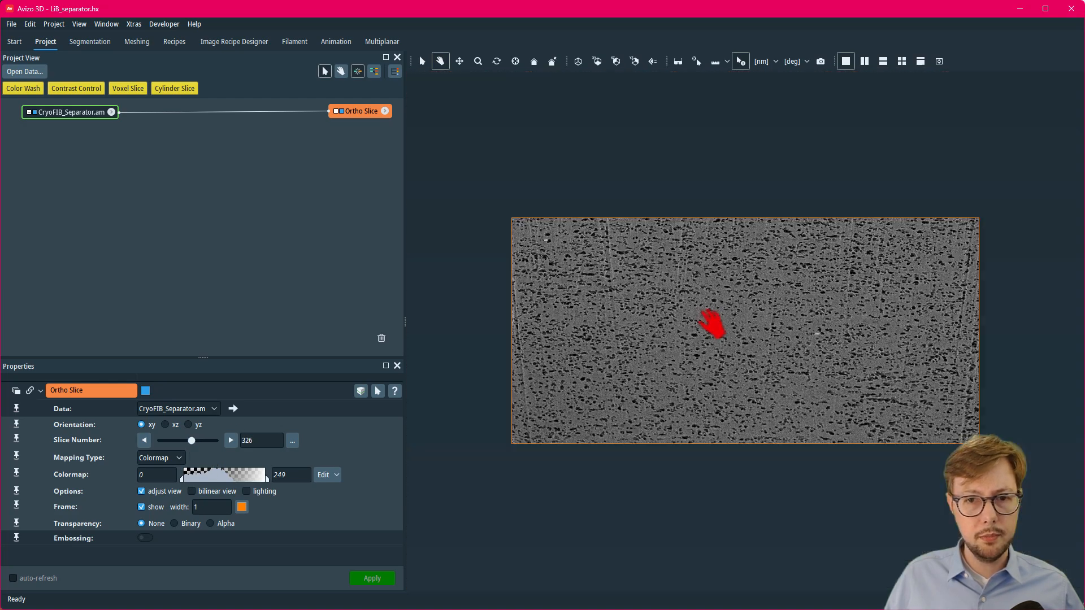
- Extract a 618 x 300 x 144 voxel subvolume from CryoFIB_Separator.am, with its minimum corner placed at about 862, 105, 0
{"action": "left_click", "coordinate": [92, 112]}
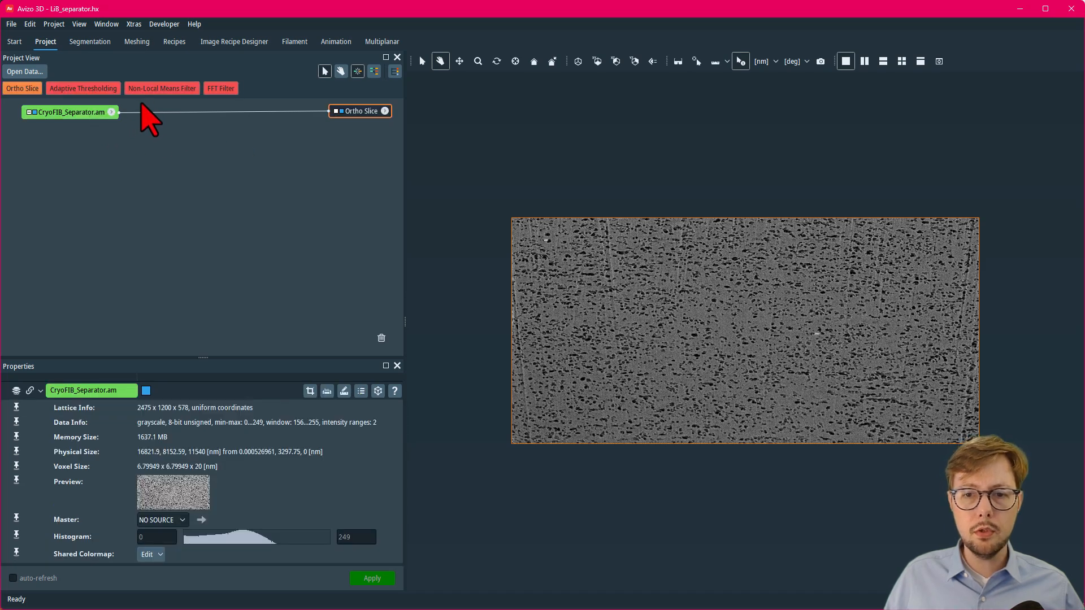
{"action": "right_click", "coordinate": [70, 119]}
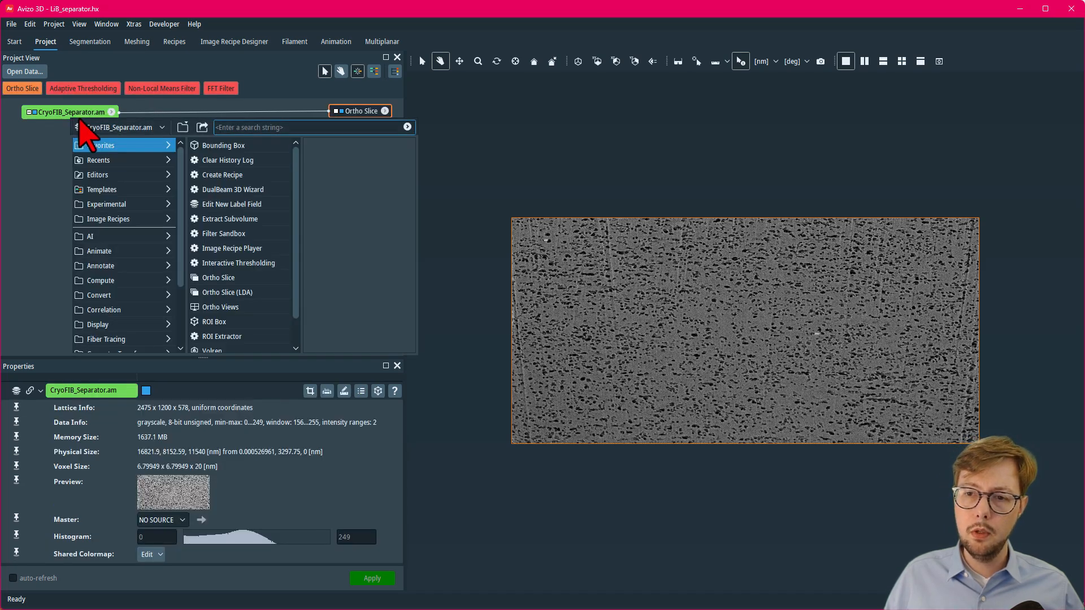
{"action": "left_click", "coordinate": [331, 237]}
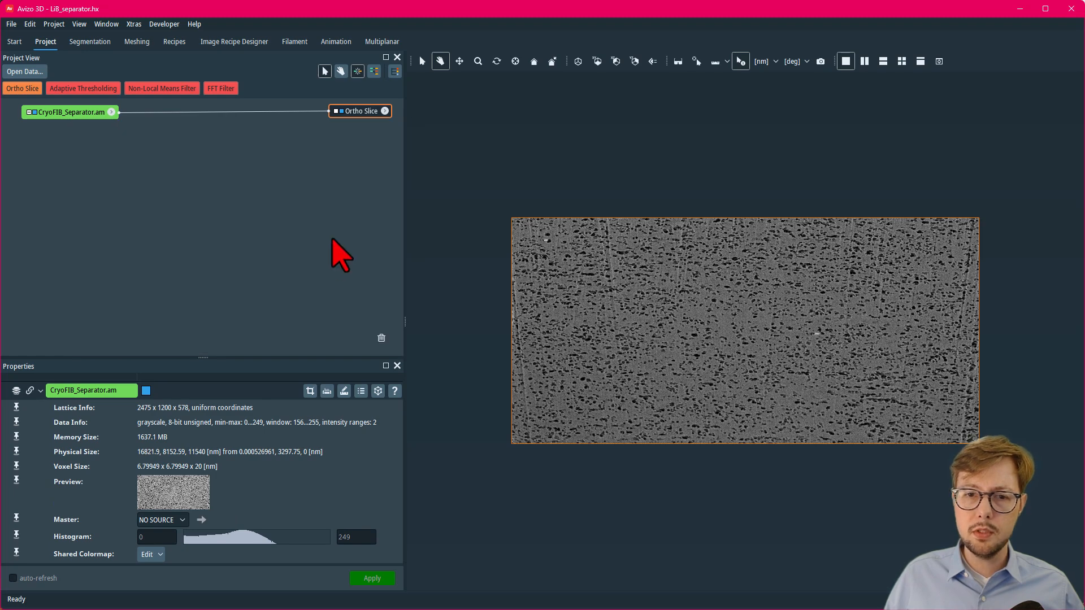
{"action": "left_click", "coordinate": [422, 61]}
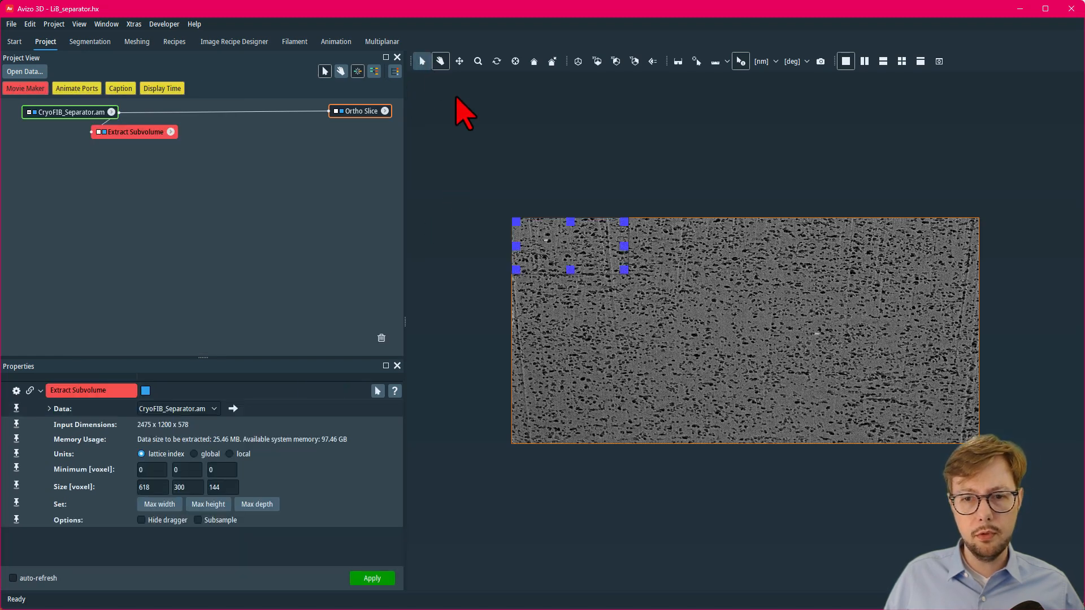
{"action": "left_click_drag", "start_coordinate": [579, 243], "coordinate": [734, 279]}
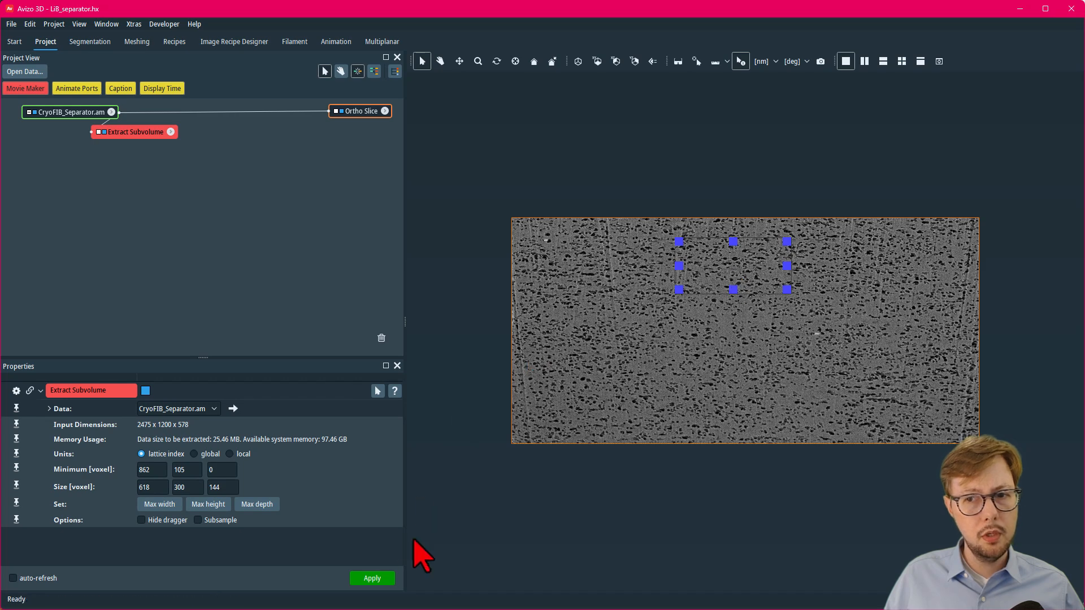
{"action": "left_click", "coordinate": [378, 582]}
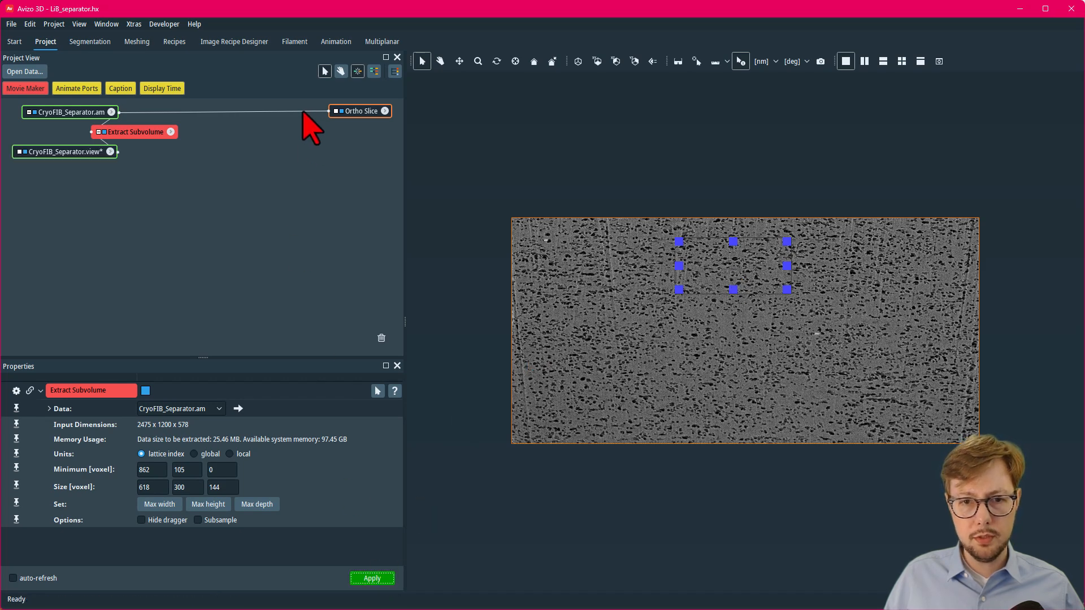
- Connect the Ortho Slice to the extracted CryoFIB_Separator.view subvolume and fit it in the view
{"action": "left_click_drag", "start_coordinate": [329, 111], "coordinate": [92, 153]}
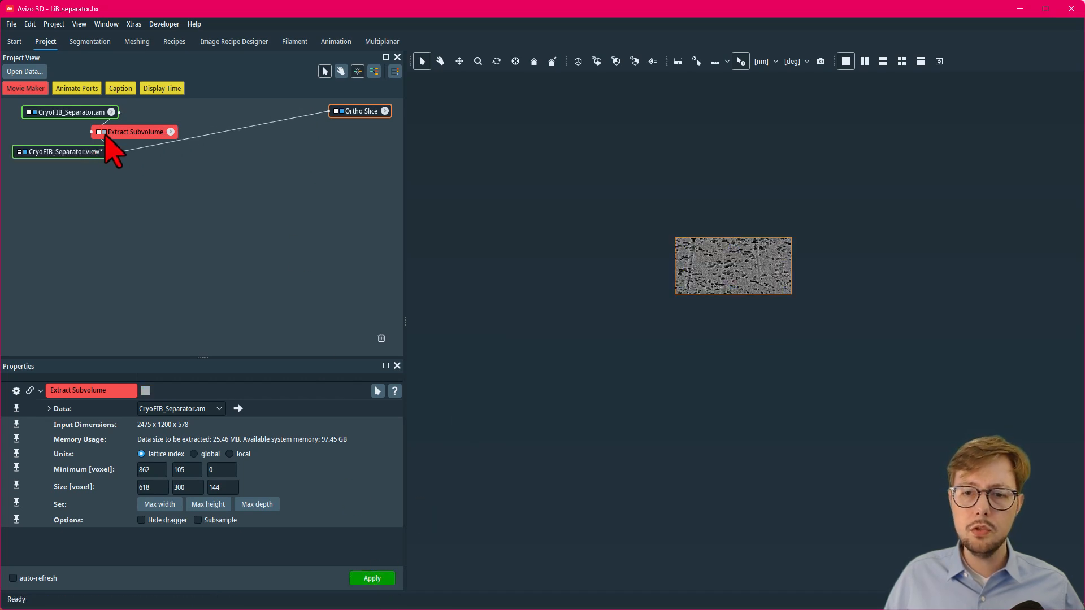
{"action": "left_click", "coordinate": [440, 63]}
{"action": "key", "text": "space"}
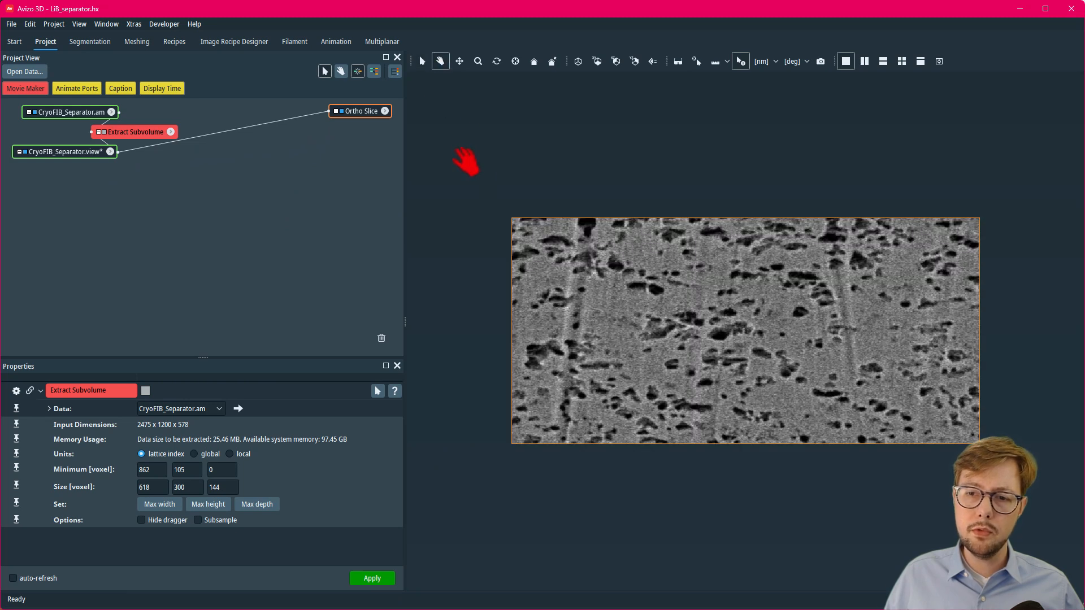
- Apply an FFT Filter to CryoFIB_Separator.view, removing stripes at a custom angle of 85 degrees, and display the filtered image in the Ortho Slice
{"action": "left_click", "coordinate": [71, 152]}
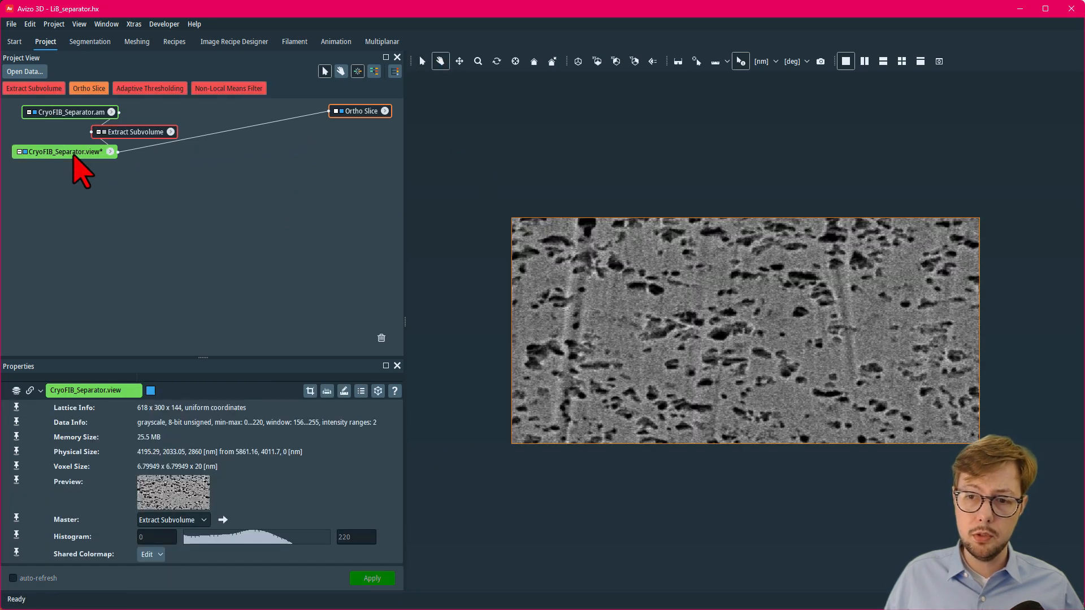
{"action": "right_click", "coordinate": [73, 155]}
{"action": "type", "text": "fft fil"}
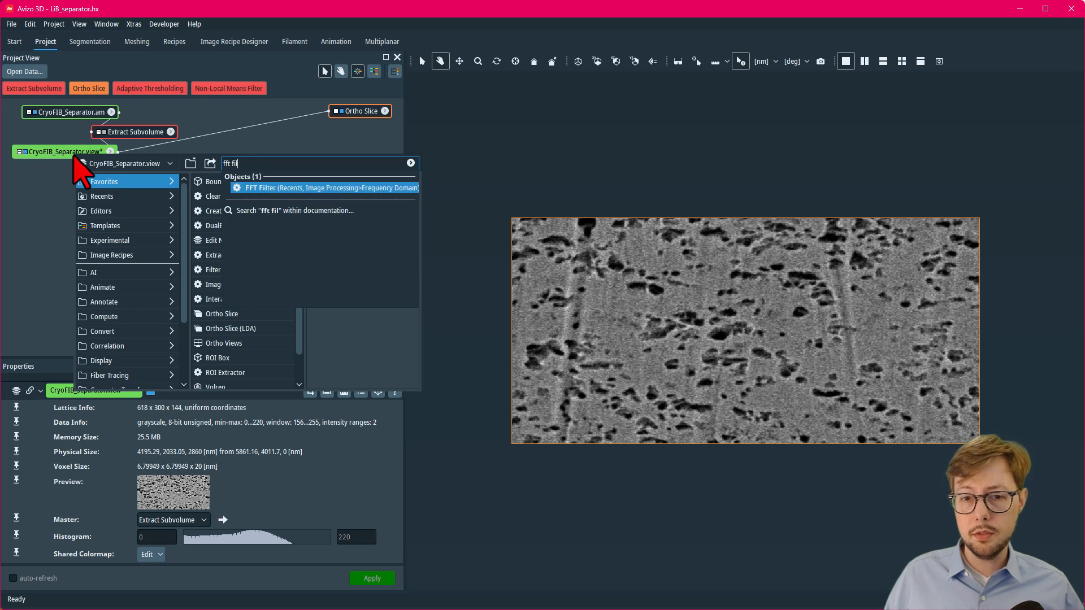
{"action": "key", "text": "Return"}
{"action": "left_click", "coordinate": [235, 505]}
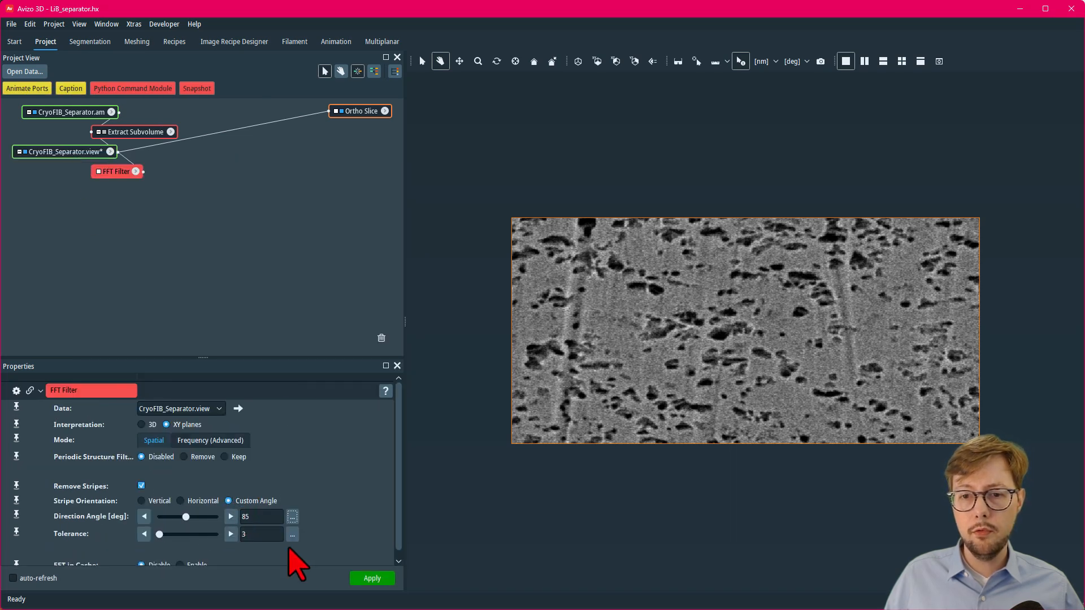
{"action": "left_click", "coordinate": [371, 579]}
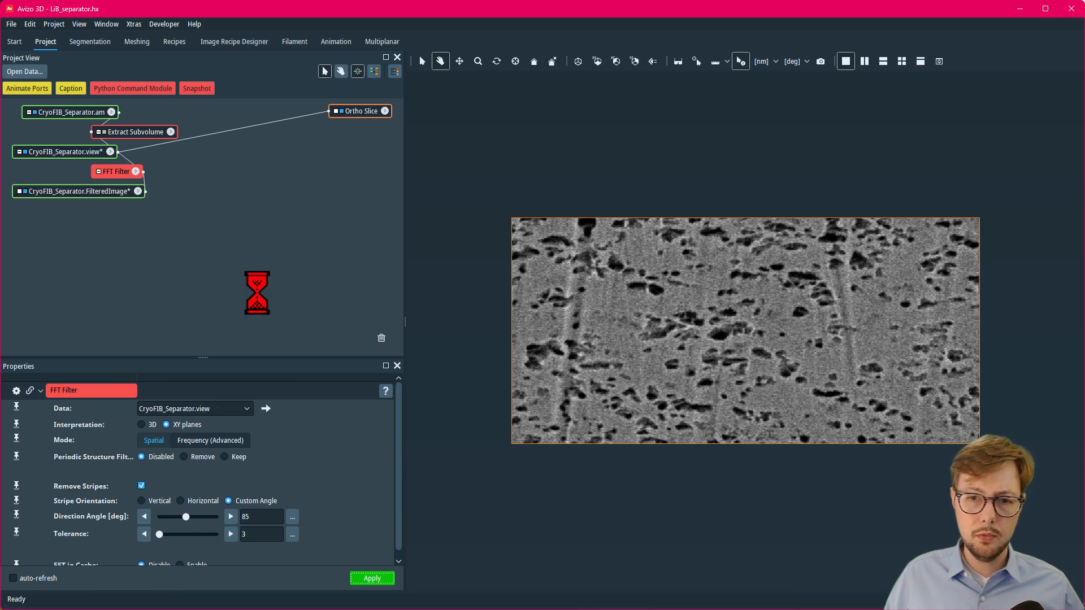
{"action": "left_click", "coordinate": [117, 188]}
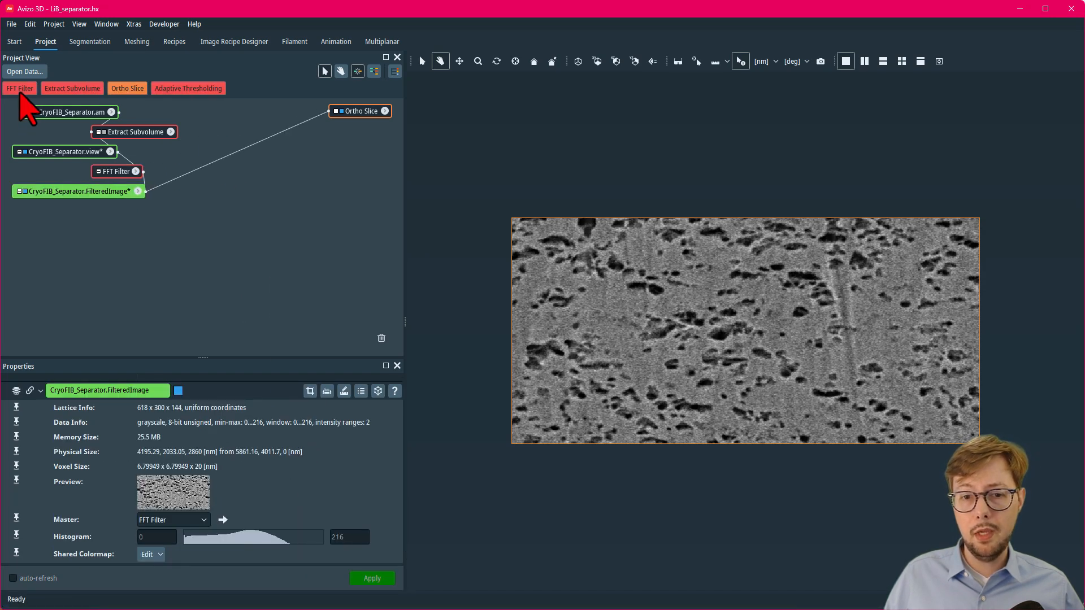
- Apply a second FFT Filter to the filtered image, removing stripes at a custom angle of 95 degrees, and display its result in the Ortho Slice
{"action": "left_click", "coordinate": [23, 89]}
{"action": "left_click", "coordinate": [228, 501]}
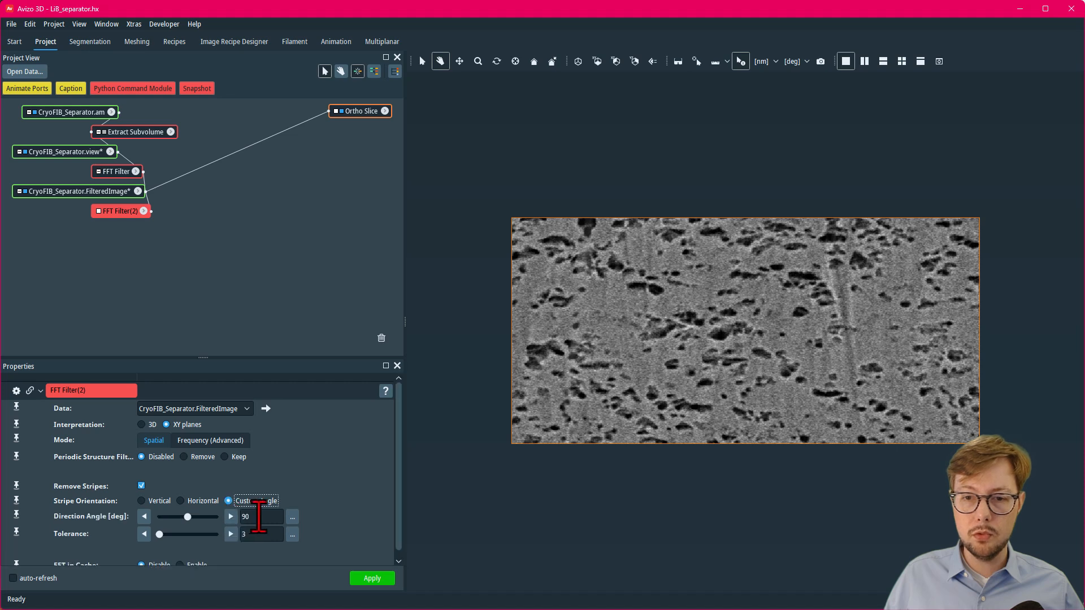
{"action": "double_click", "coordinate": [252, 517]}
{"action": "type", "text": "95"}
{"action": "key", "text": "Return"}
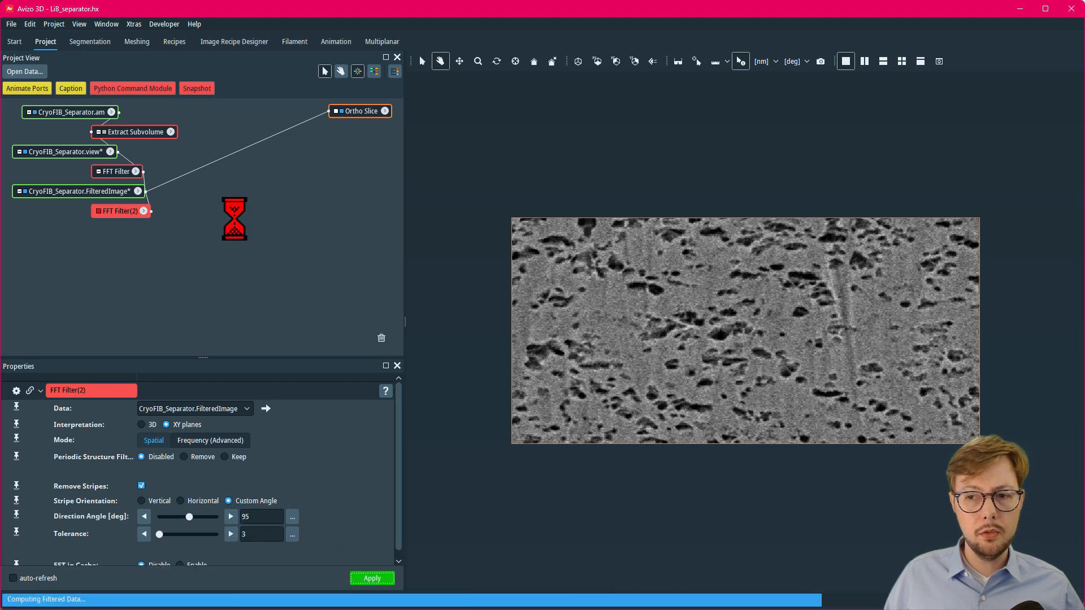
{"action": "left_click_drag", "start_coordinate": [188, 176], "coordinate": [113, 232]}
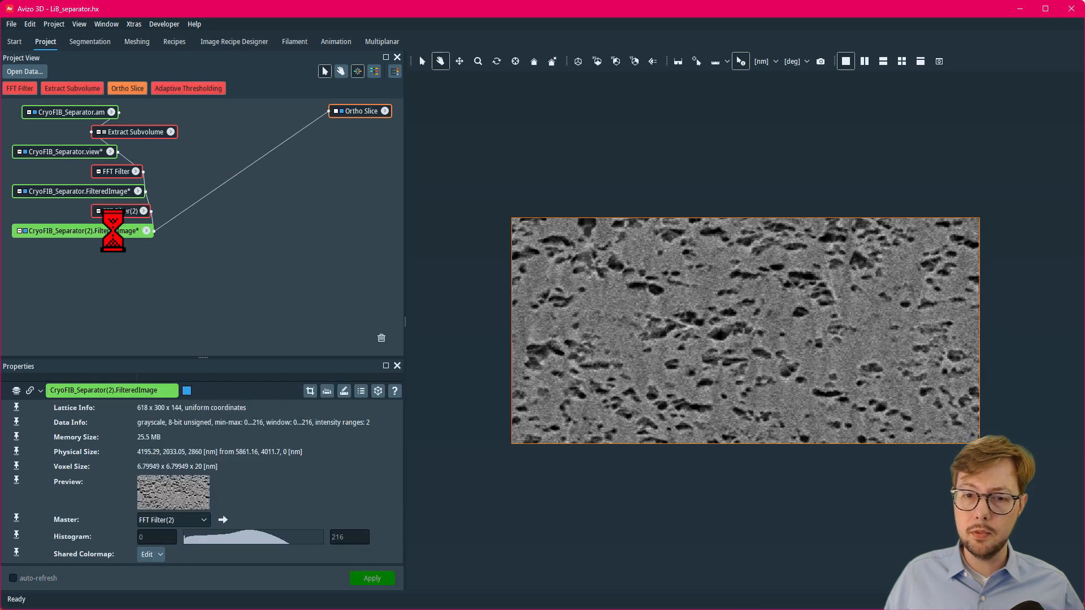
- Apply a Non-Local Means Filter to the twice-filtered image with spatial standard deviation 2 and intensity standard deviation 0.6
{"action": "right_click", "coordinate": [116, 232]}
{"action": "type", "text": "non-l"}
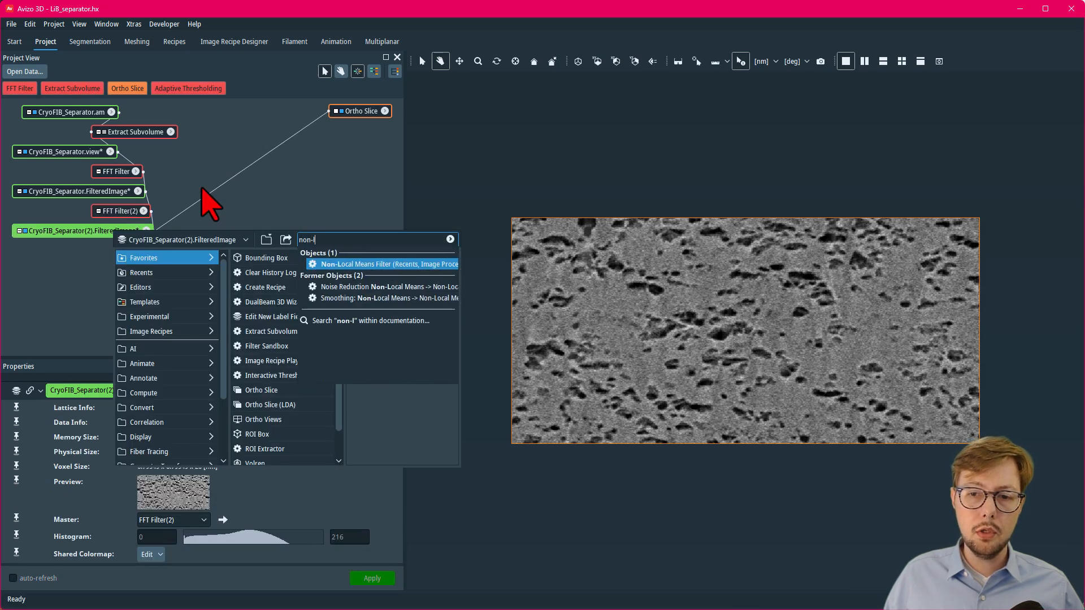
{"action": "left_click", "coordinate": [362, 265]}
{"action": "double_click", "coordinate": [150, 457]}
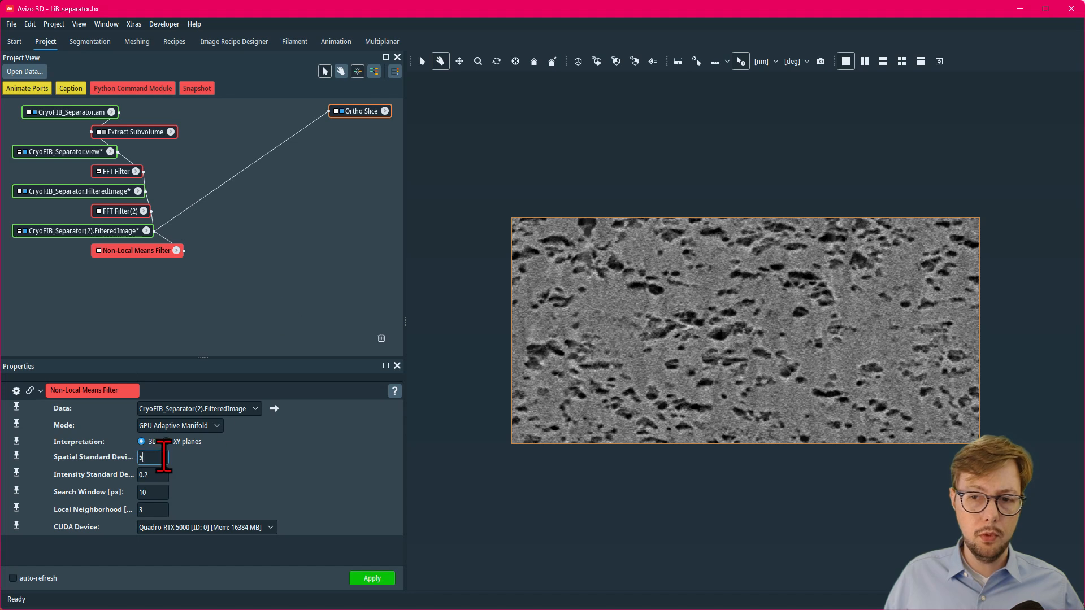
{"action": "type", "text": "2"}
{"action": "left_click", "coordinate": [160, 475]}
{"action": "type", "text": "6"}
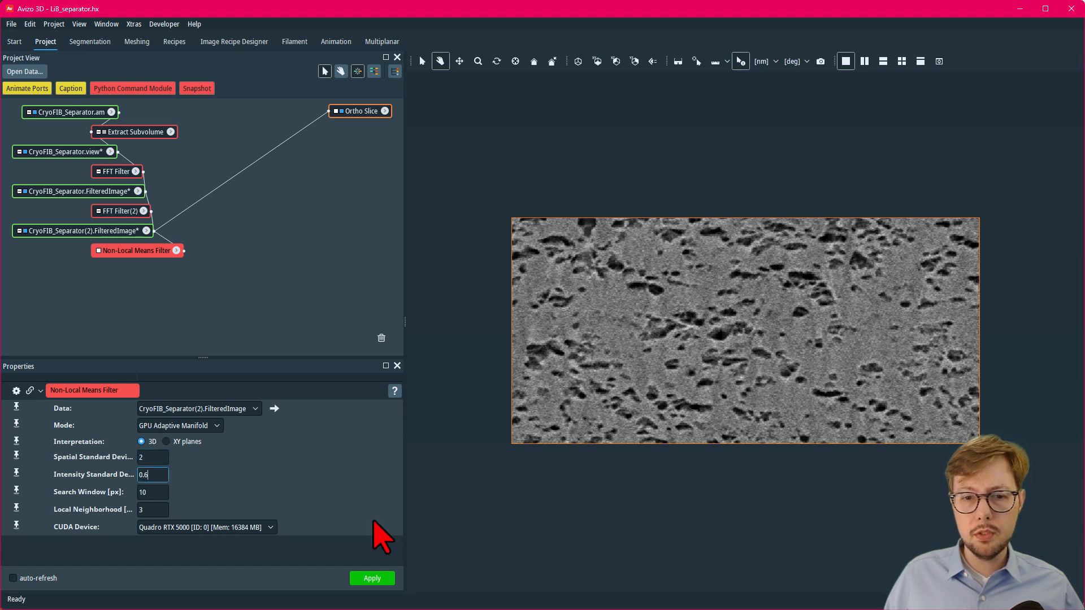
{"action": "left_click", "coordinate": [384, 579]}
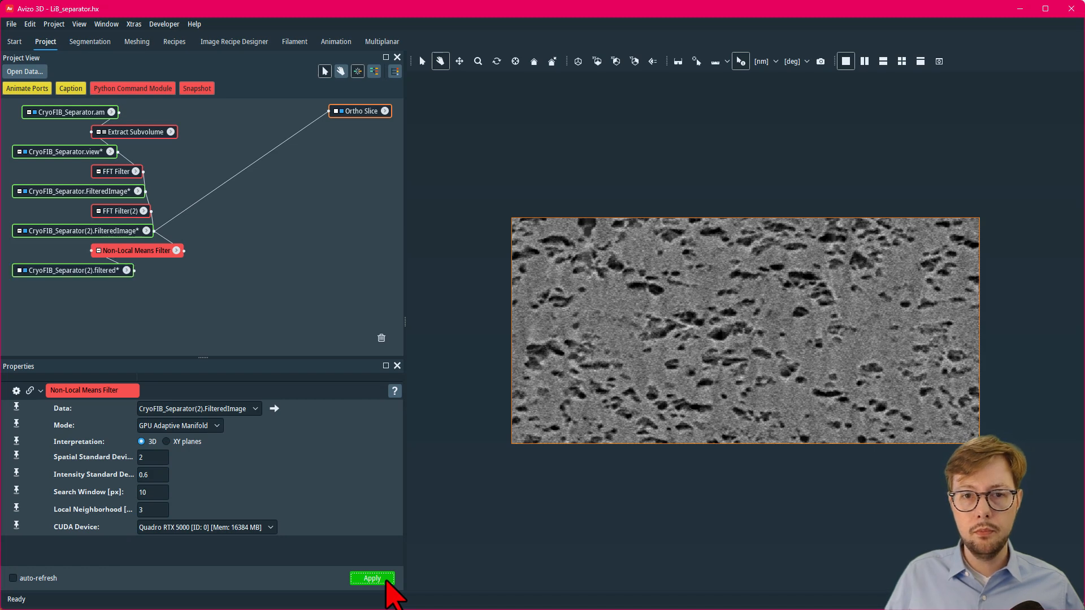
- Binarize the denoised image with Adaptive Thresholding in 3D, threshold 0.85 and less-or-equal criterion, and display the result in the Ortho Slice
{"action": "right_click", "coordinate": [119, 272]}
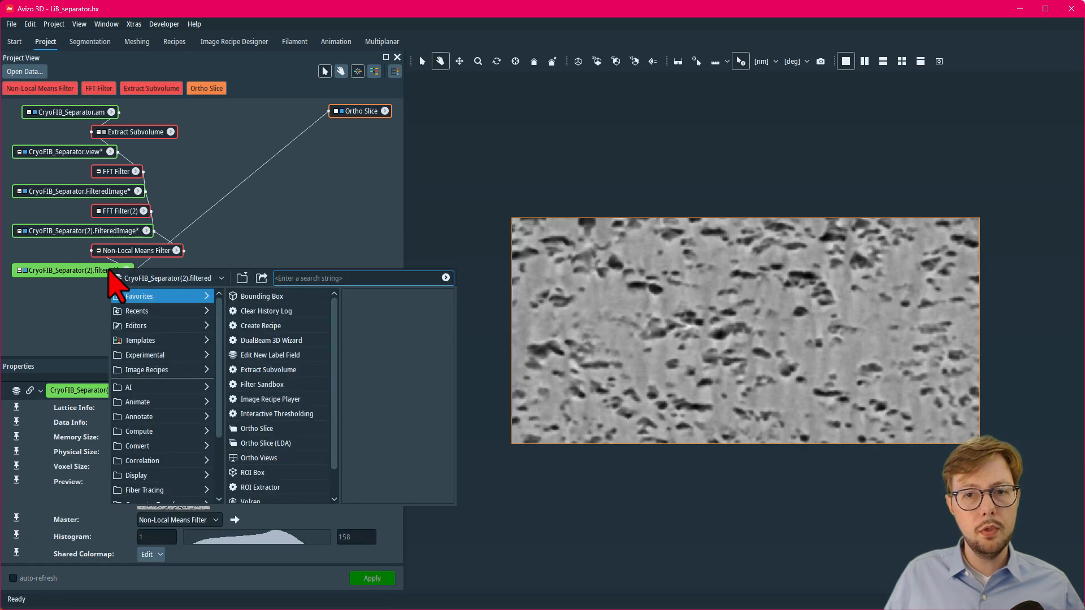
{"action": "type", "text": "adap"}
{"action": "key", "text": "Down"}
{"action": "key", "text": "Down"}
{"action": "key", "text": "Return"}
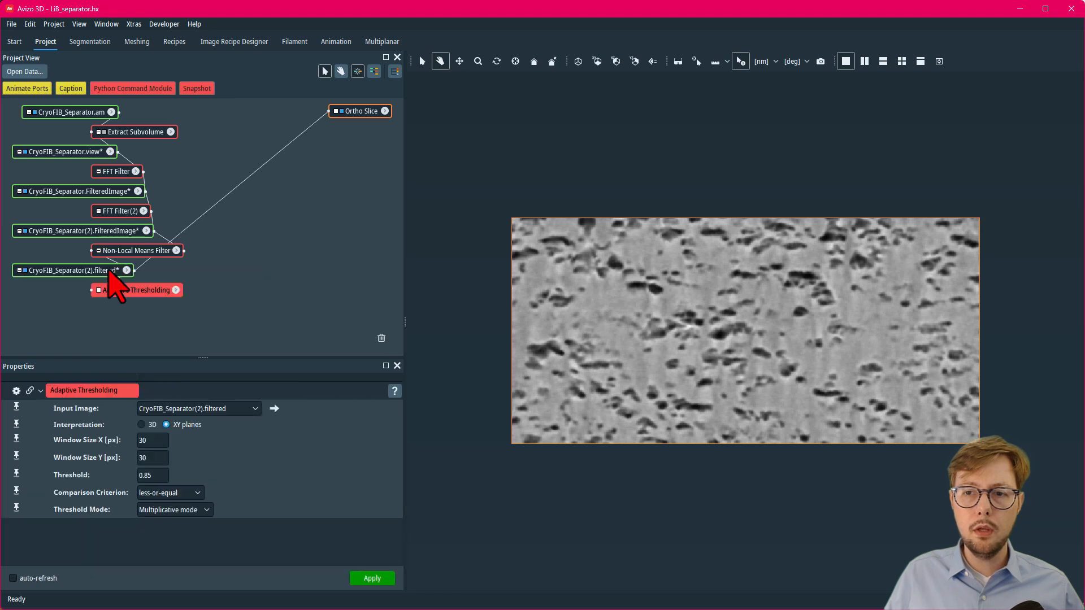
{"action": "double_click", "coordinate": [148, 493]}
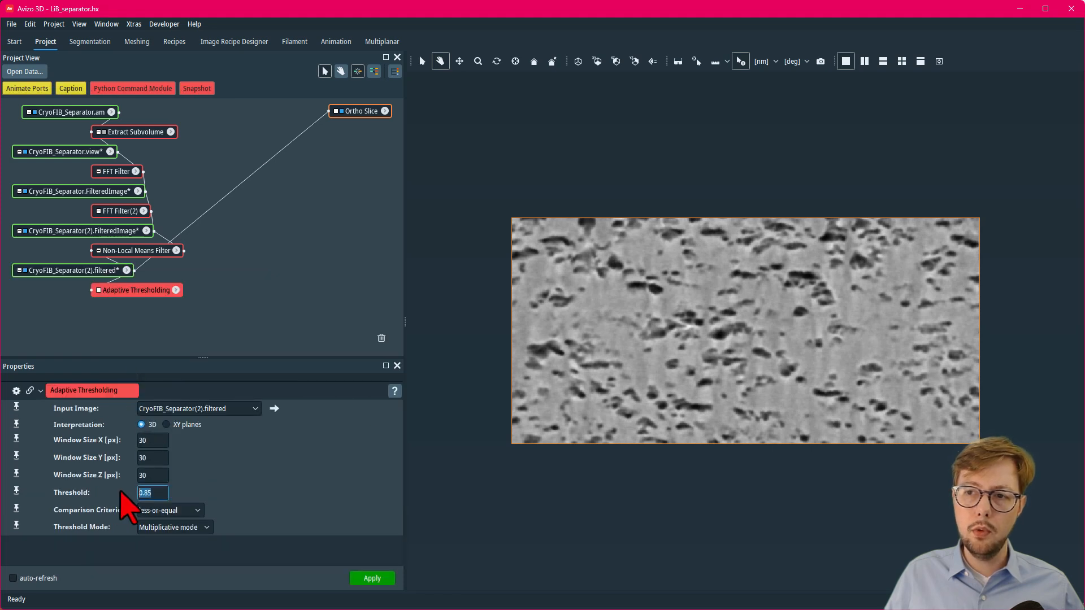
{"action": "type", "text": "0.85"}
{"action": "left_click", "coordinate": [194, 515]}
{"action": "left_click", "coordinate": [195, 512]}
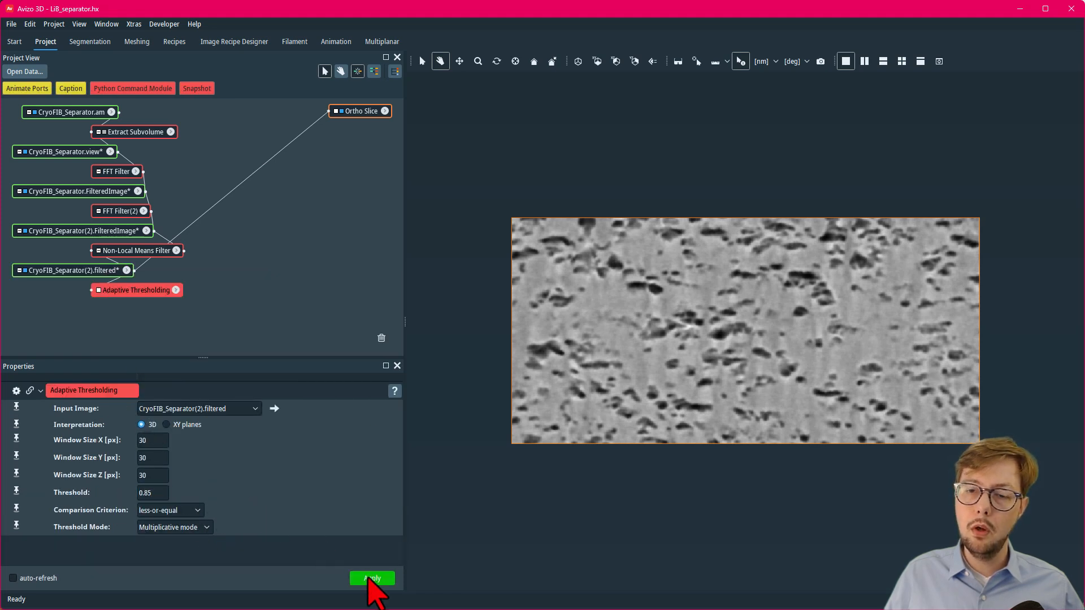
{"action": "left_click", "coordinate": [371, 579]}
{"action": "left_click_drag", "start_coordinate": [218, 202], "coordinate": [116, 316]}
- Create a recipe from the processing chain of the CryoFIB_Separator(2).binary result
{"action": "left_click", "coordinate": [101, 310]}
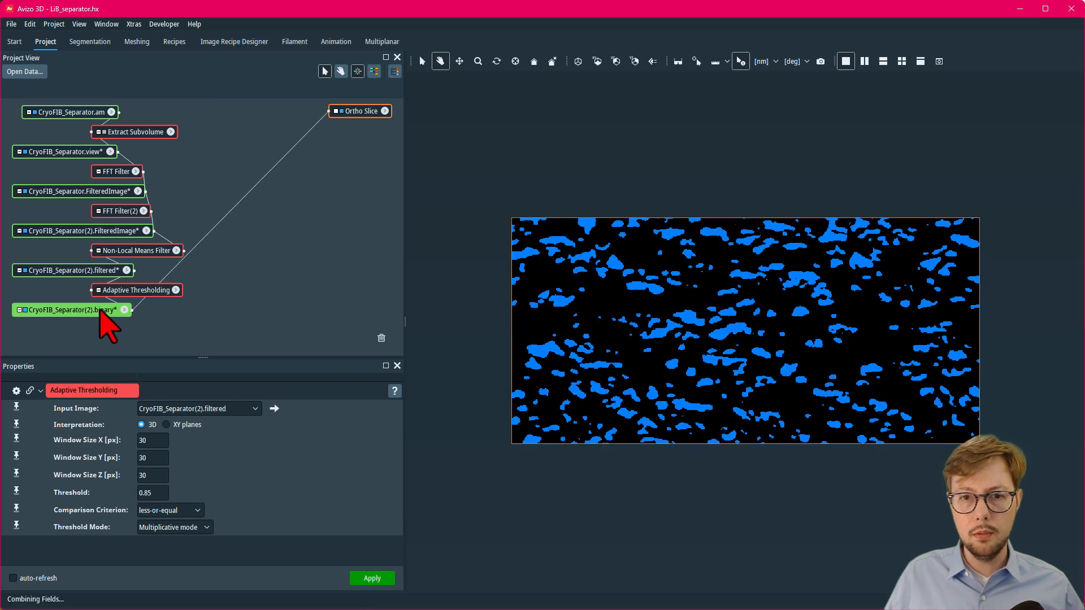
{"action": "right_click", "coordinate": [100, 311]}
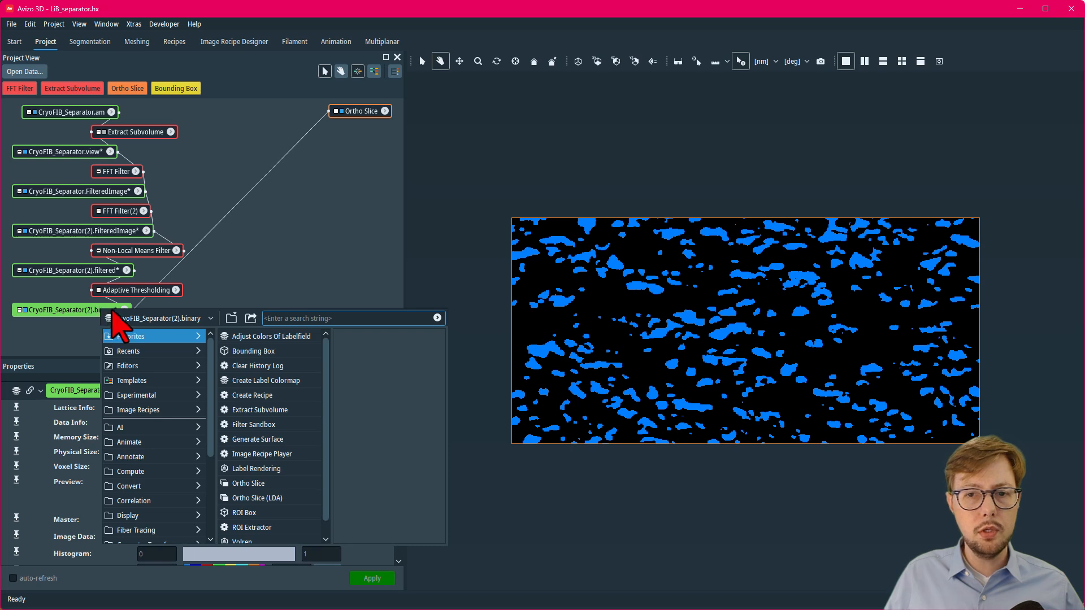
{"action": "mouse_move", "coordinate": [277, 397]}
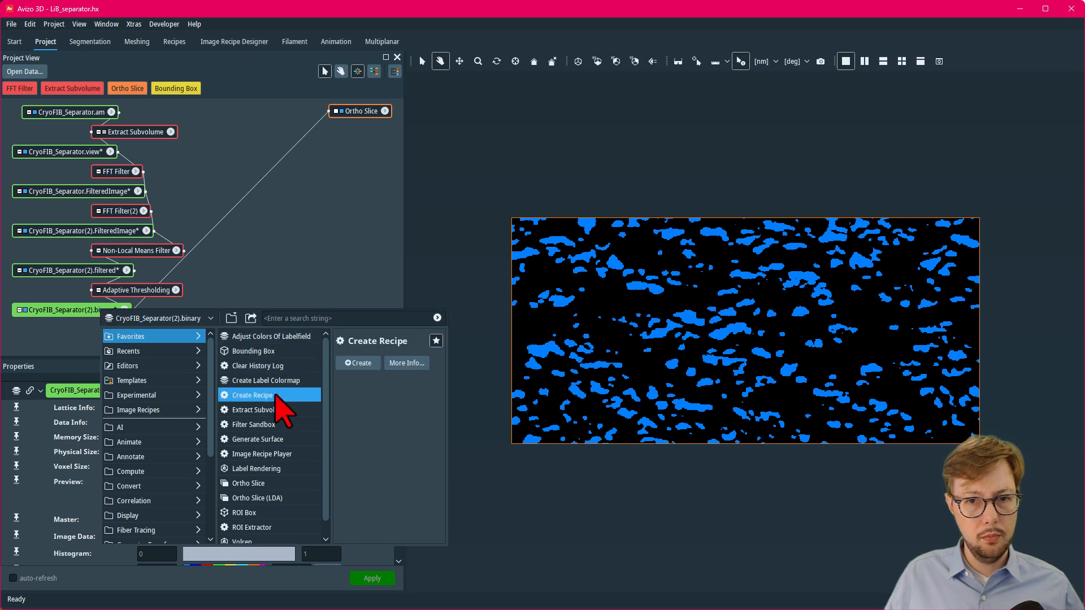
{"action": "left_click", "coordinate": [365, 366]}
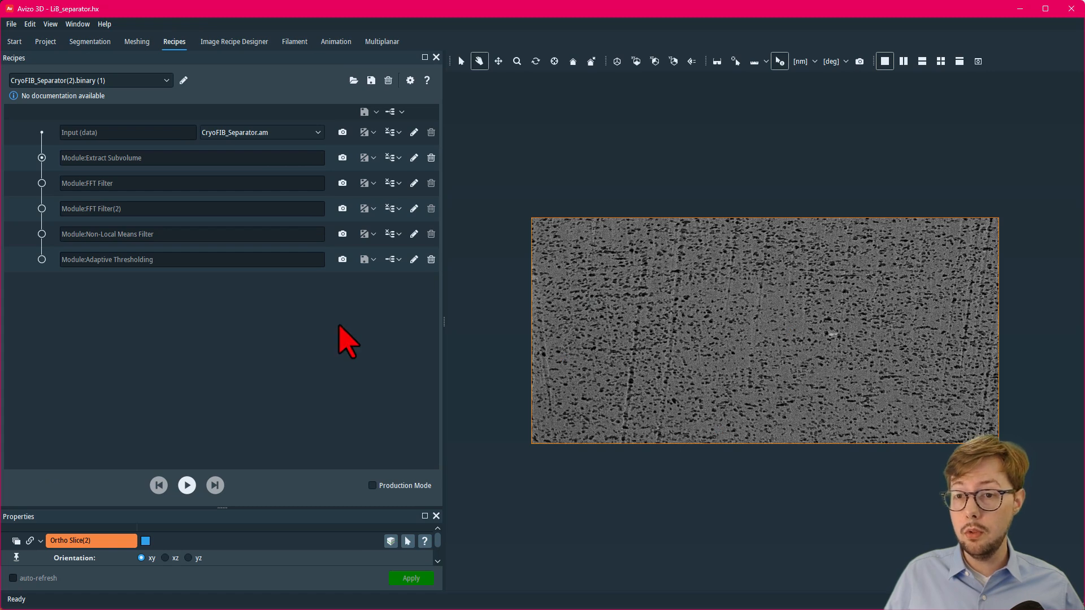
- Enlarge the slice's properties area and browse the full volume's xy slices to slice 214
{"action": "mouse_move", "coordinate": [785, 329]}
{"action": "left_mouse_down"}
{"action": "mouse_move", "coordinate": [846, 257]}
{"action": "mouse_move", "coordinate": [780, 314]}
{"action": "mouse_move", "coordinate": [796, 322]}
{"action": "left_mouse_up"}
{"action": "key", "text": "x"}
{"action": "key", "text": "z"}
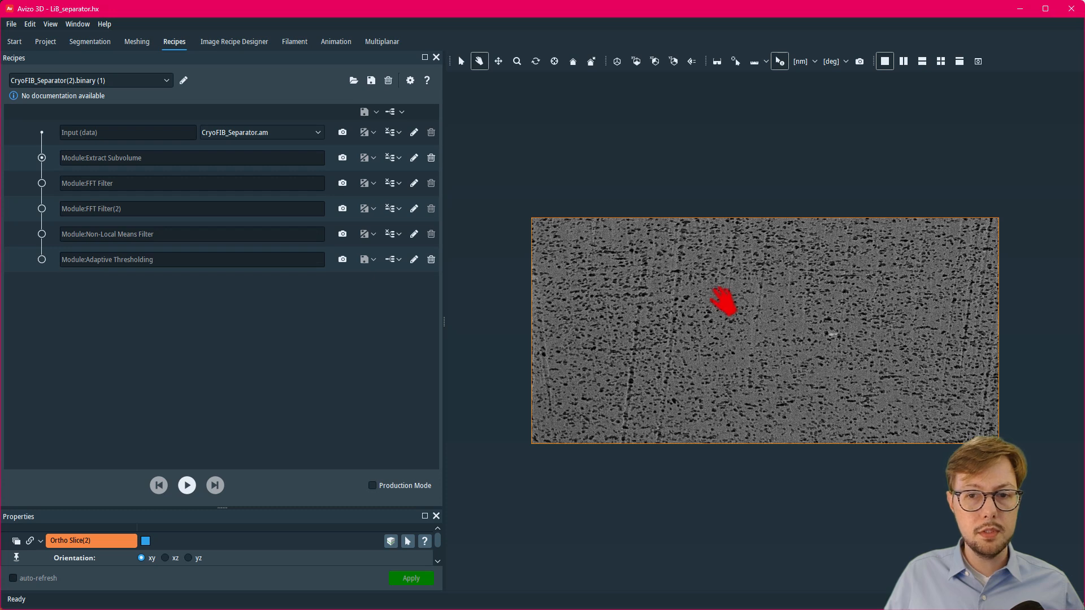
{"action": "left_click_drag", "start_coordinate": [288, 506], "coordinate": [277, 390]}
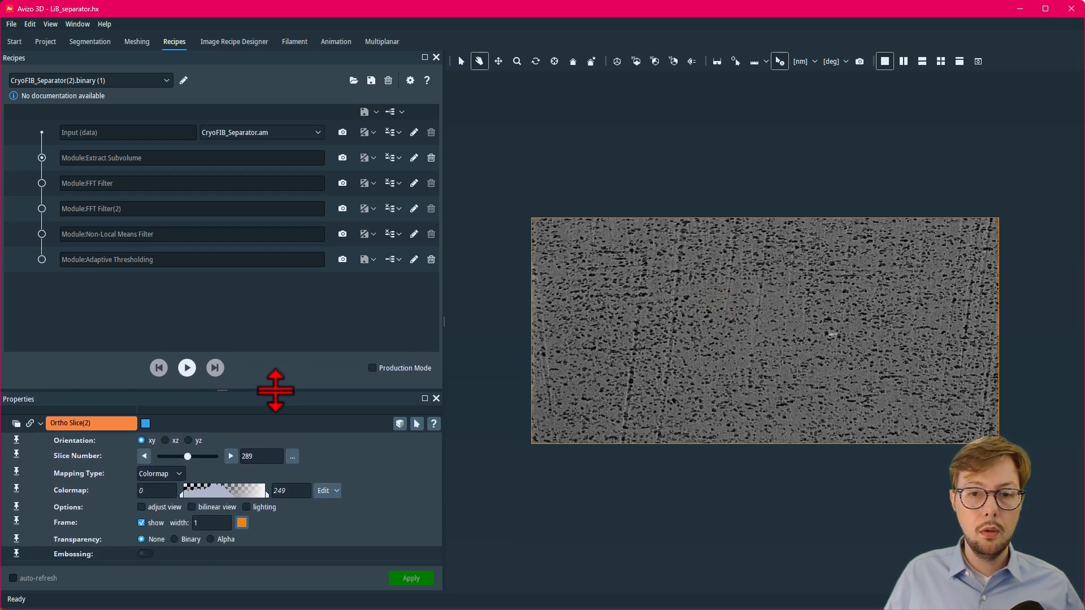
{"action": "mouse_move", "coordinate": [188, 457]}
{"action": "left_mouse_down"}
{"action": "mouse_move", "coordinate": [169, 459]}
{"action": "mouse_move", "coordinate": [178, 457]}
{"action": "left_mouse_up"}
- Check which data sources are available for the recipe's input, keeping CryoFIB_Separator.am
{"action": "left_click", "coordinate": [188, 367]}
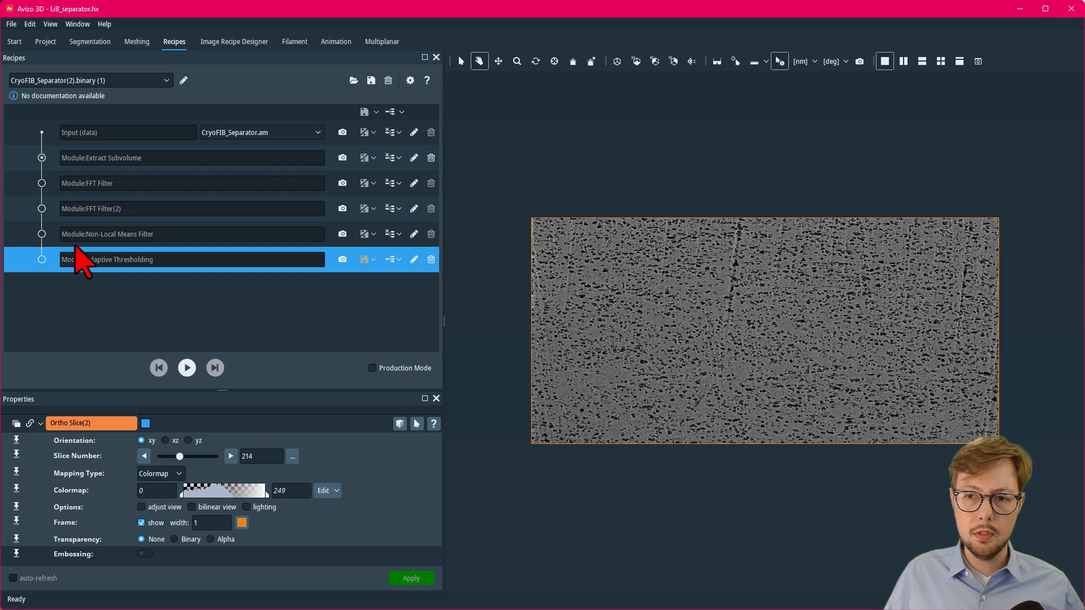
{"action": "left_click", "coordinate": [219, 134]}
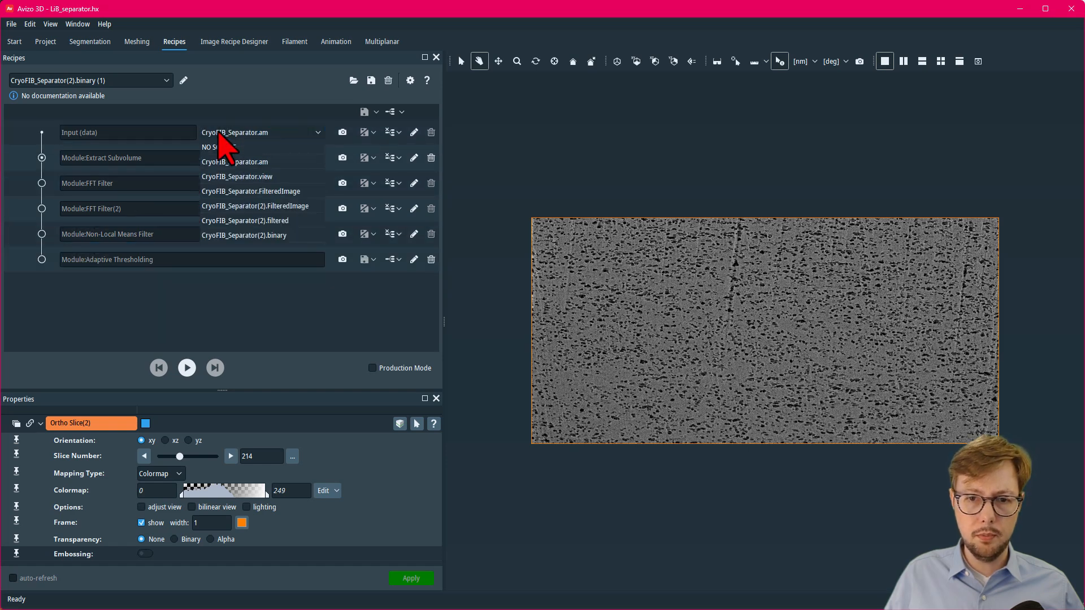
{"action": "left_click", "coordinate": [219, 134]}
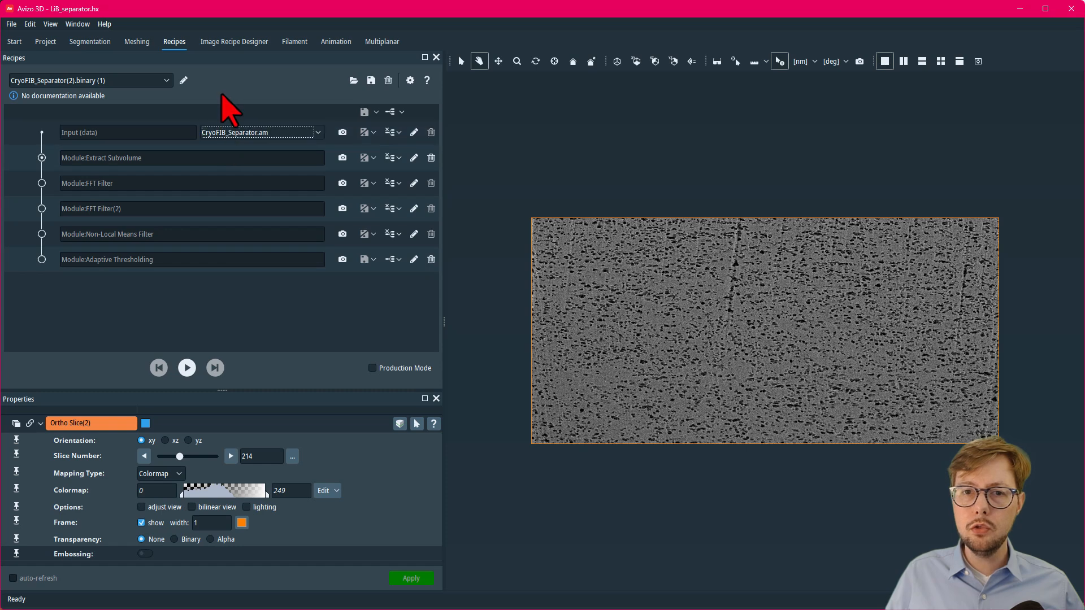
- Rename the recipe CryoFIB_Separator_double_FFT_segmentation and document it as "Takes a FIB-SEM image from a rocking mill polish acquisition and performs a simple low intensity thresholding after filtering steps."
{"action": "left_click", "coordinate": [184, 81]}
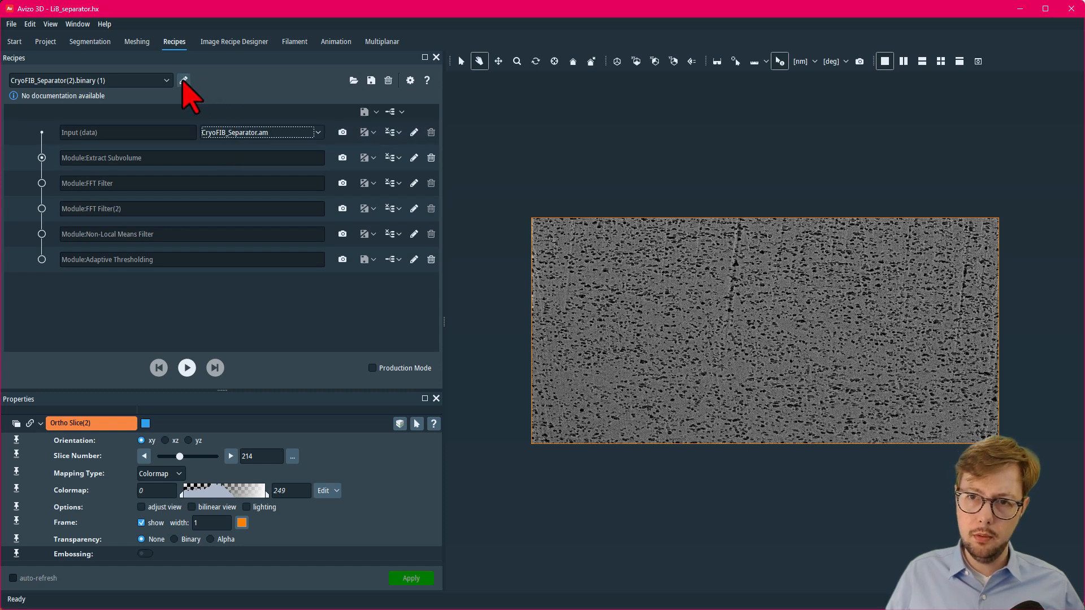
{"action": "left_click_drag", "start_coordinate": [425, 250], "coordinate": [385, 249]}
{"action": "type", "text": "_Separator_"}
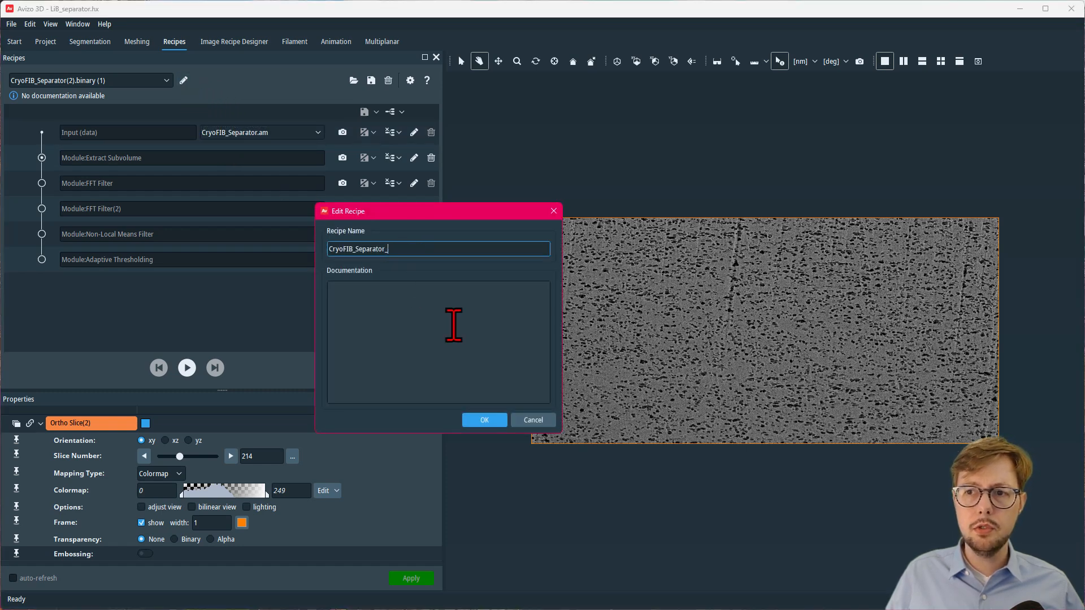
{"action": "left_click", "coordinate": [454, 325]}
{"action": "type", "text": "Takes a FIB-SEM image from a rocking mill polish acquisition and"}
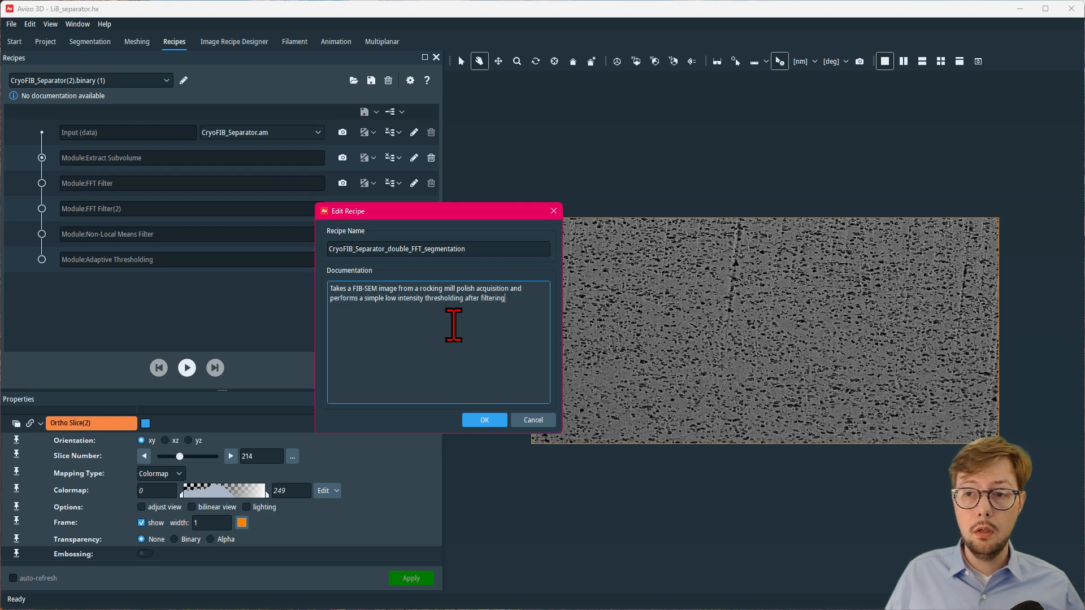
{"action": "left_click", "coordinate": [469, 419]}
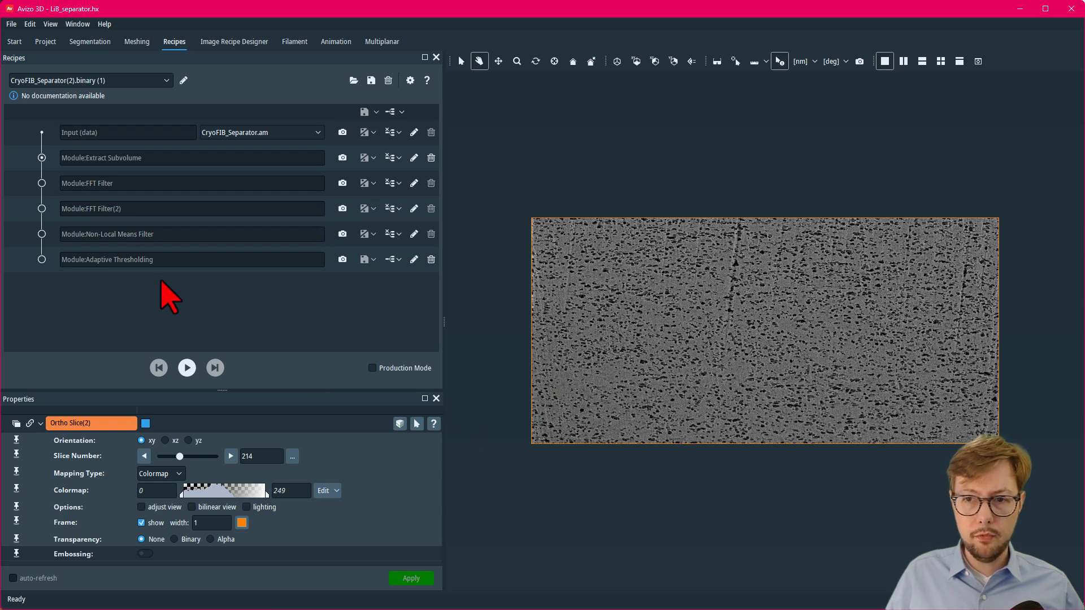
- Review the recipe's name and documentation, and save it in the Recipes folder as CryoFIB_Separator_double_FFT_segmentation.hxrecipe
{"action": "left_click", "coordinate": [183, 80]}
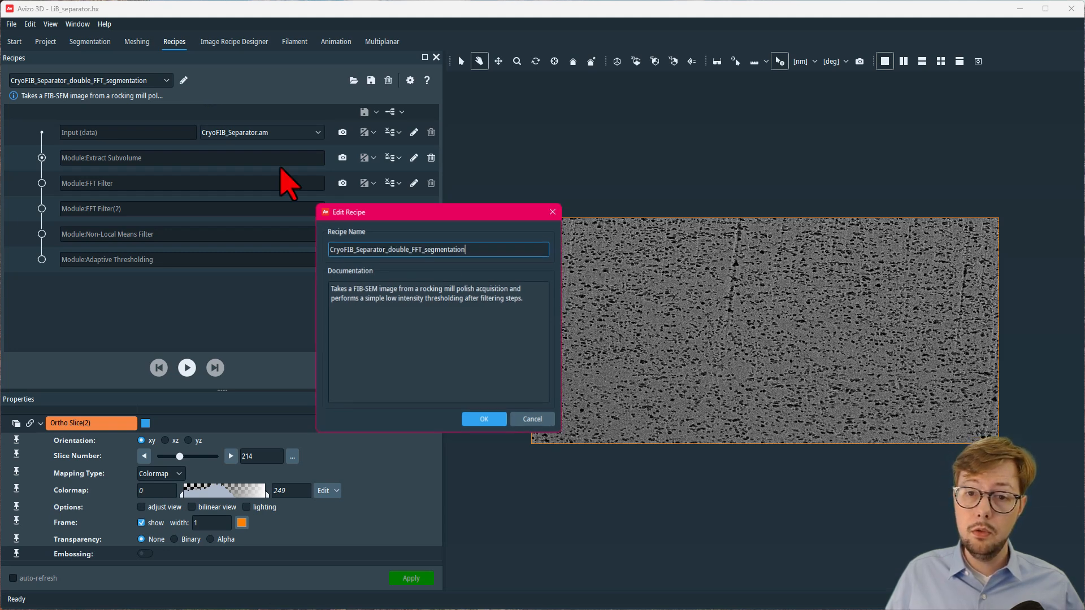
{"action": "left_click", "coordinate": [531, 419]}
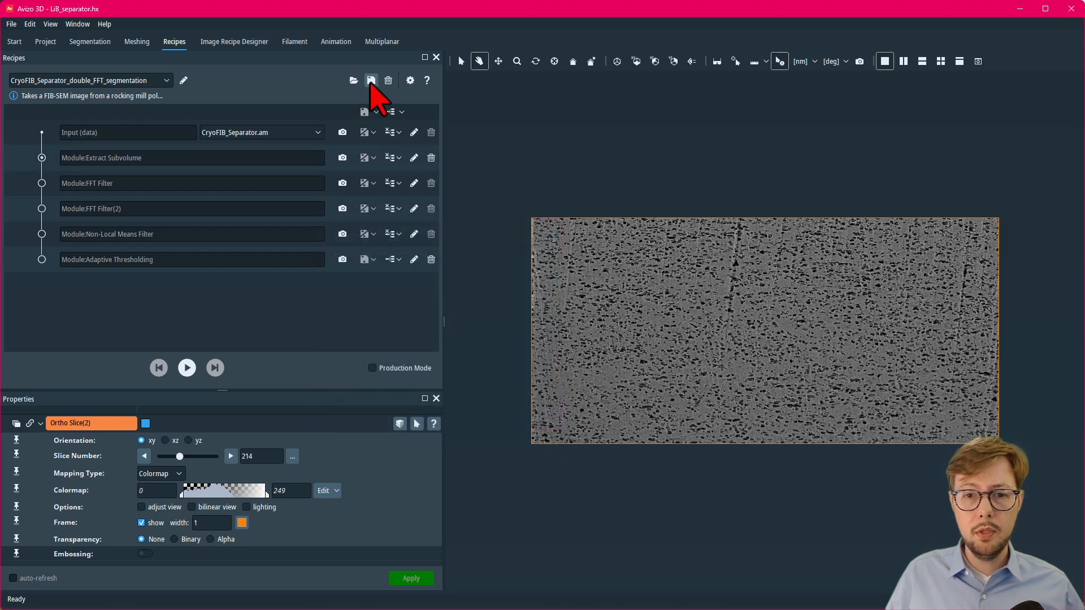
{"action": "left_click", "coordinate": [371, 80]}
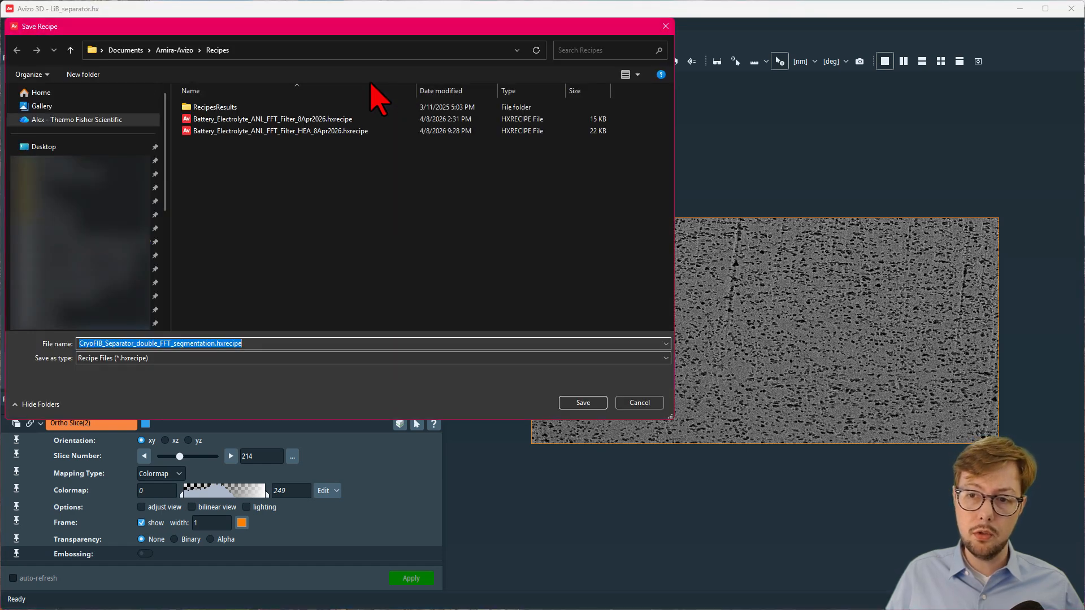
{"action": "left_click", "coordinate": [582, 403]}
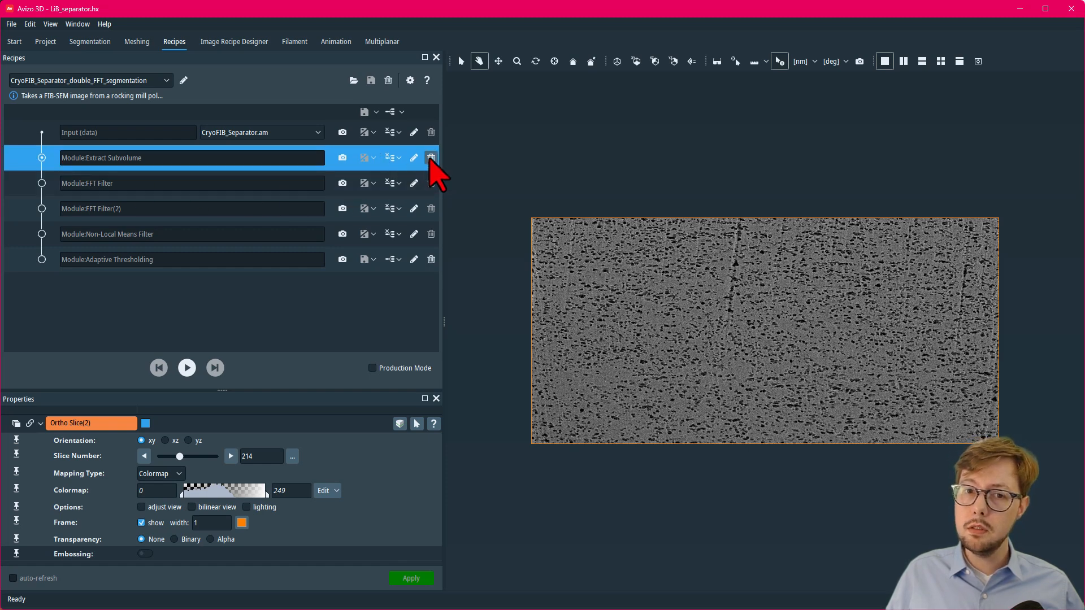
- Remove the Extract Subvolume module from the recipe and save the recipe over the existing CryoFIB_Separator_double_FFT_segmentation.hxrecipe file
{"action": "left_click", "coordinate": [432, 157]}
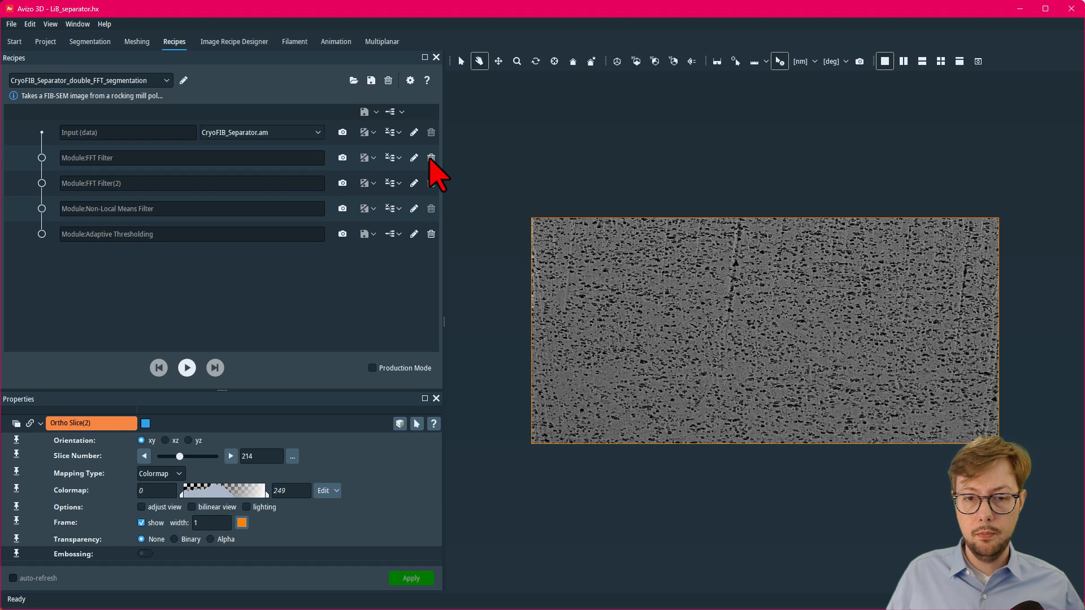
{"action": "left_click", "coordinate": [371, 81]}
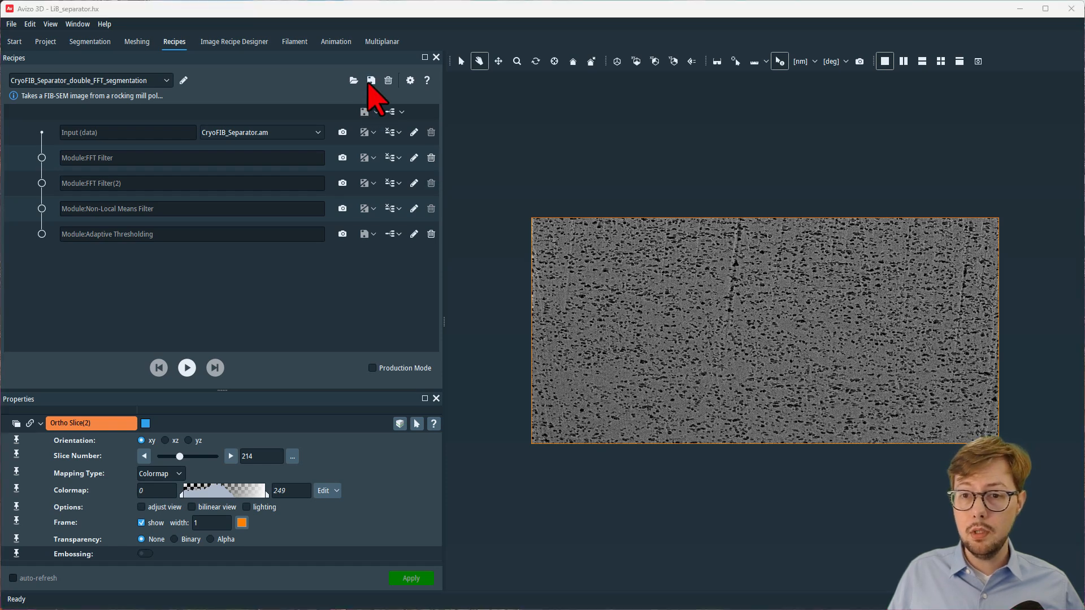
{"action": "left_click", "coordinate": [582, 402]}
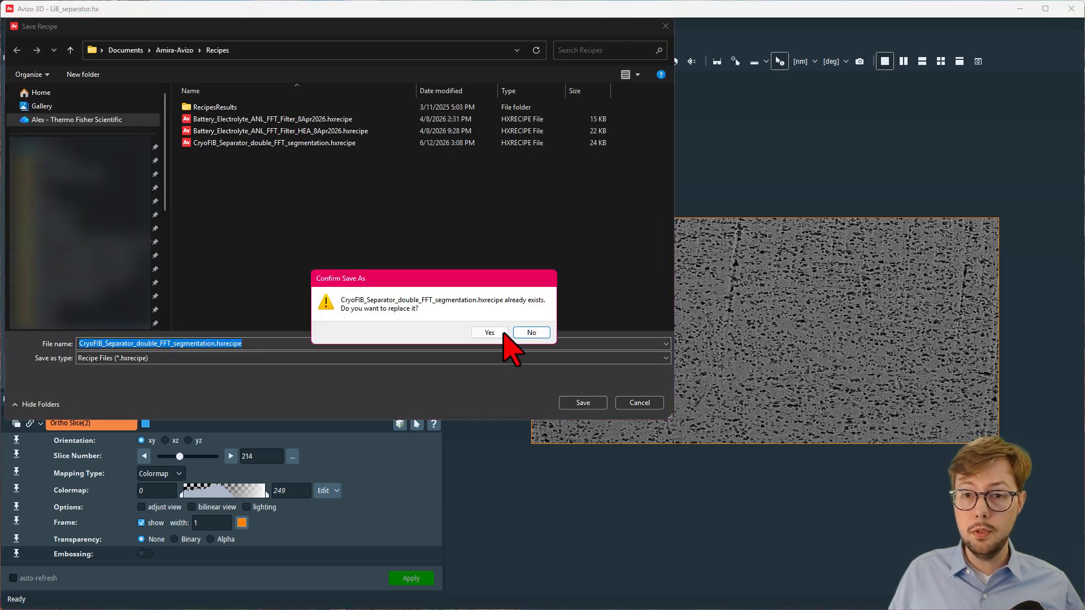
{"action": "left_click", "coordinate": [503, 334]}
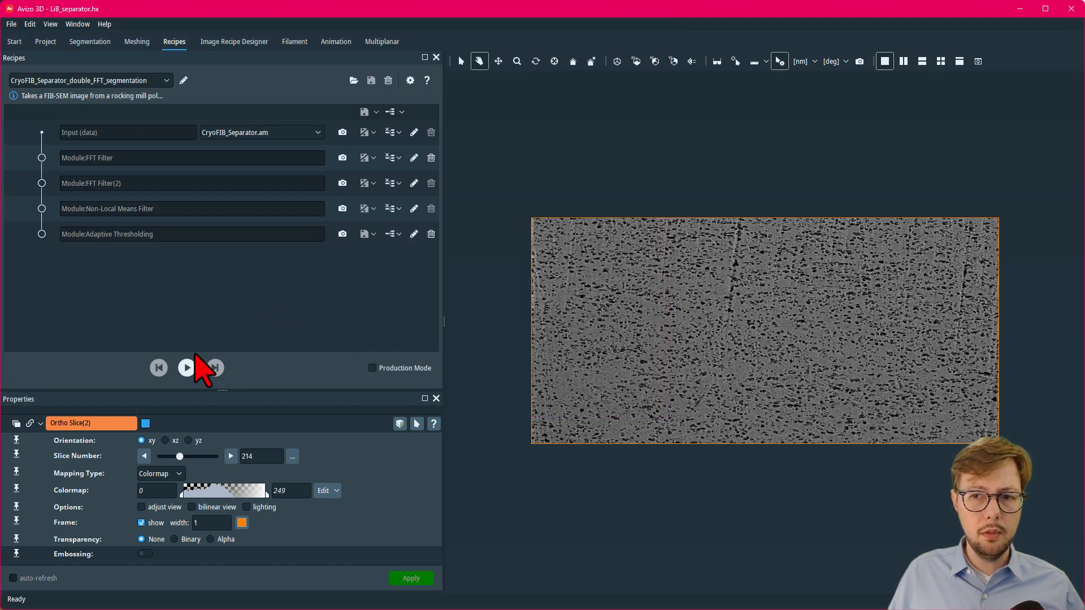
- Set the recipe's input to CryoFIB_Separator.view and run the whole recipe
{"action": "left_click", "coordinate": [252, 134]}
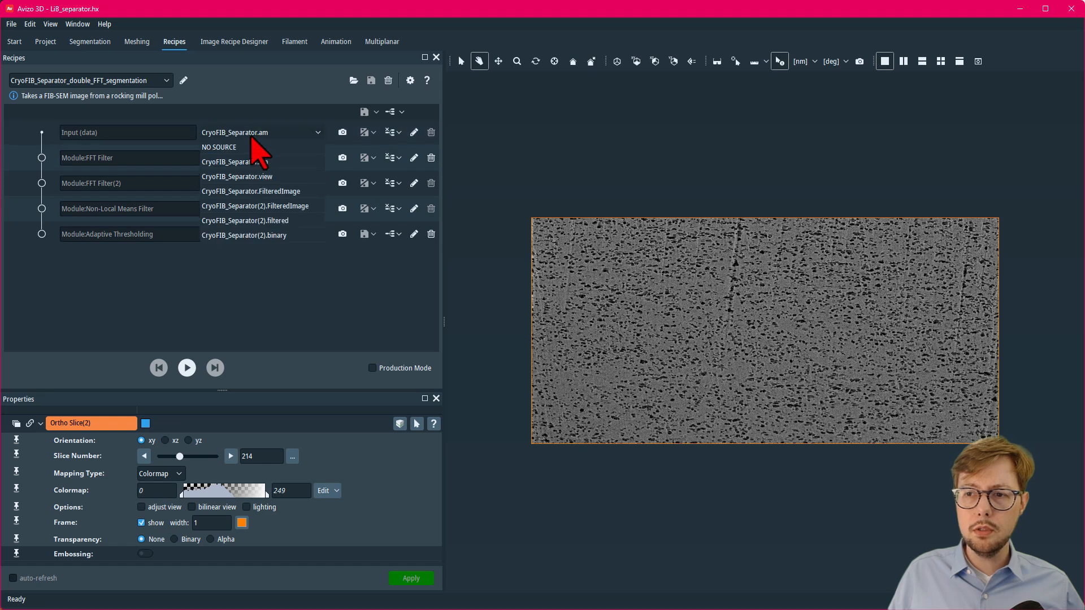
{"action": "left_click", "coordinate": [266, 177]}
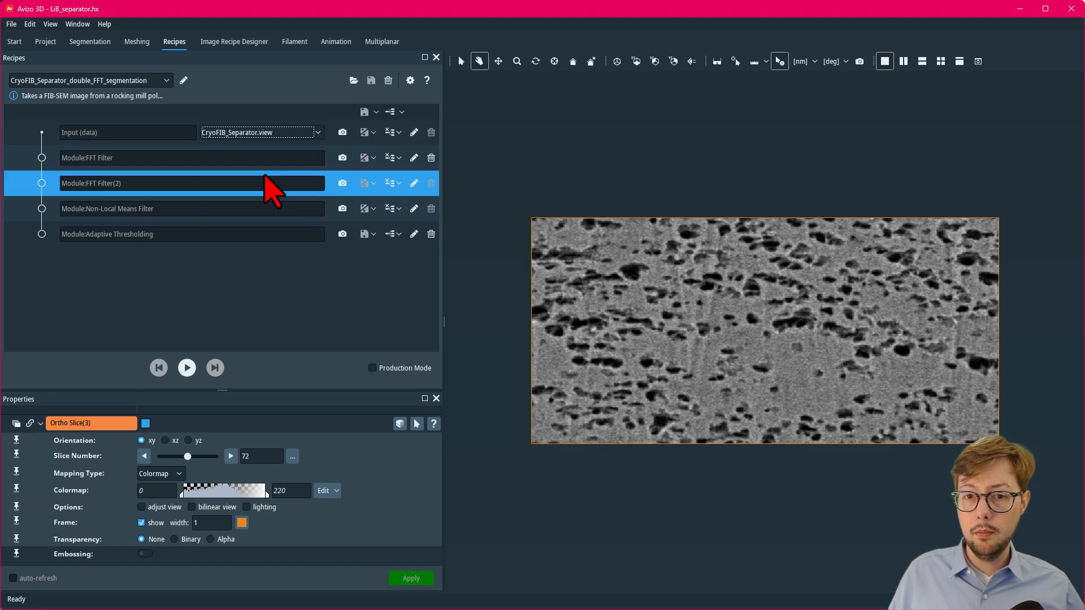
{"action": "left_click", "coordinate": [189, 367]}
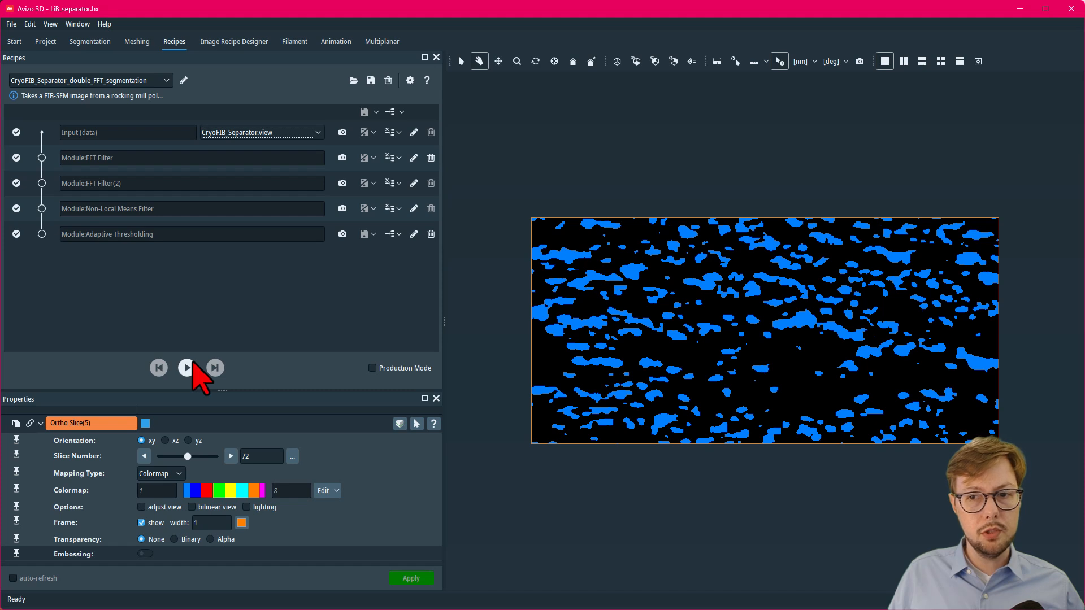
- In the project graph, place the recipe result CryoFIB_Separator(4).binary below the original processing chain
{"action": "left_click", "coordinate": [53, 44]}
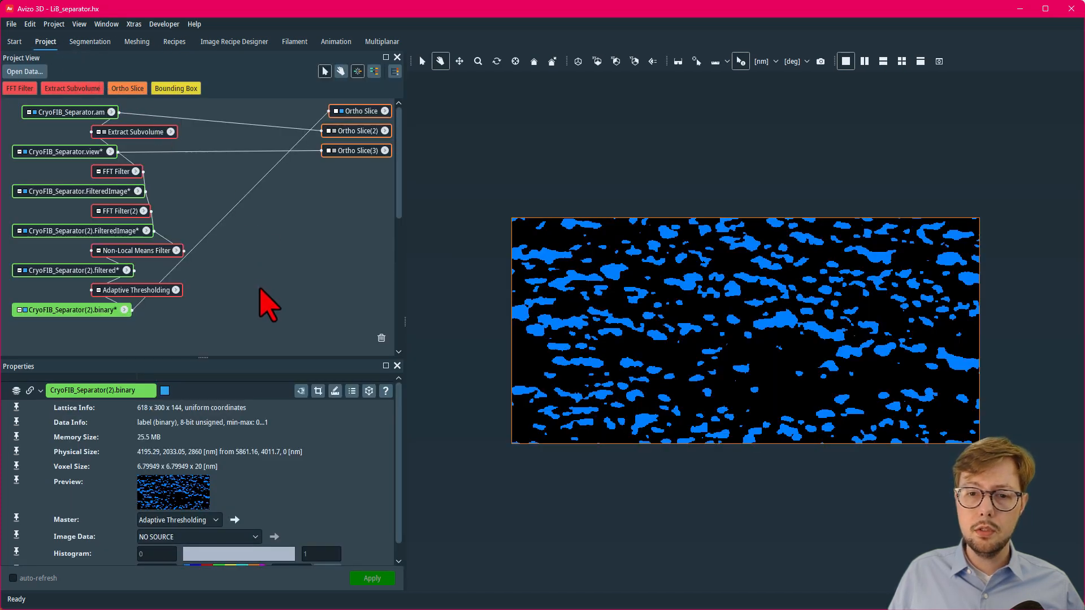
{"action": "left_click_drag", "start_coordinate": [260, 290], "coordinate": [249, 222]}
{"action": "left_click", "coordinate": [83, 306]}
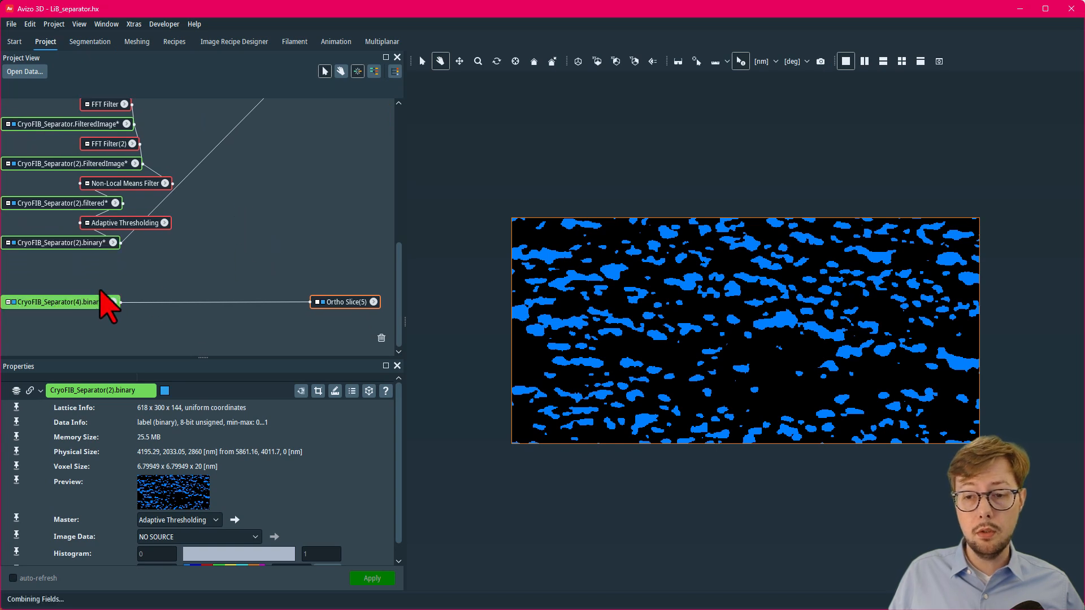
{"action": "left_click_drag", "start_coordinate": [107, 305], "coordinate": [125, 289]}
{"action": "left_click_drag", "start_coordinate": [211, 259], "coordinate": [187, 339]}
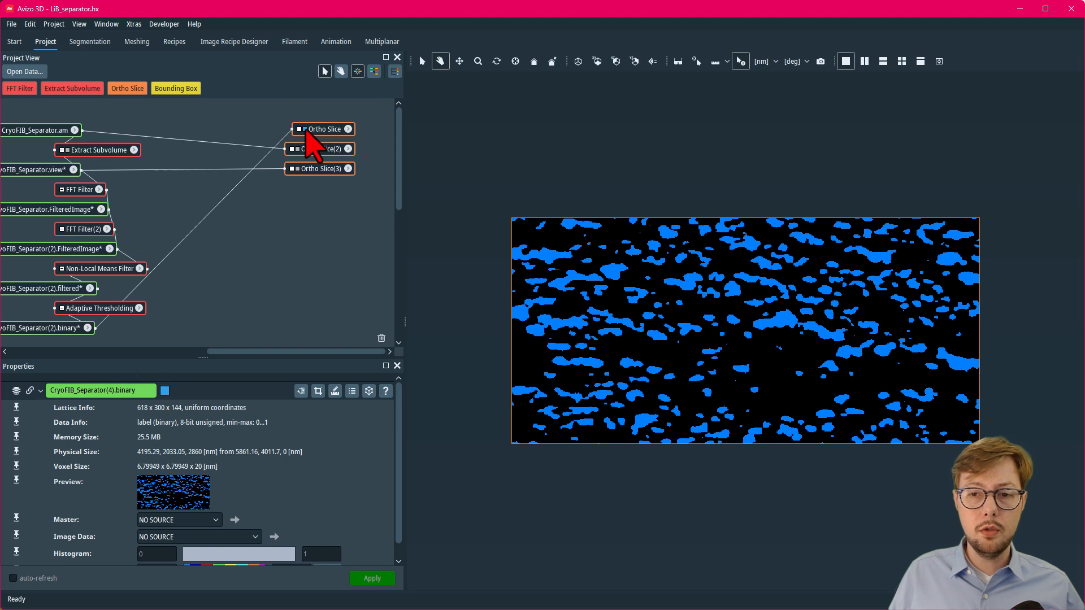
{"action": "left_click_drag", "start_coordinate": [296, 310], "coordinate": [292, 194]}
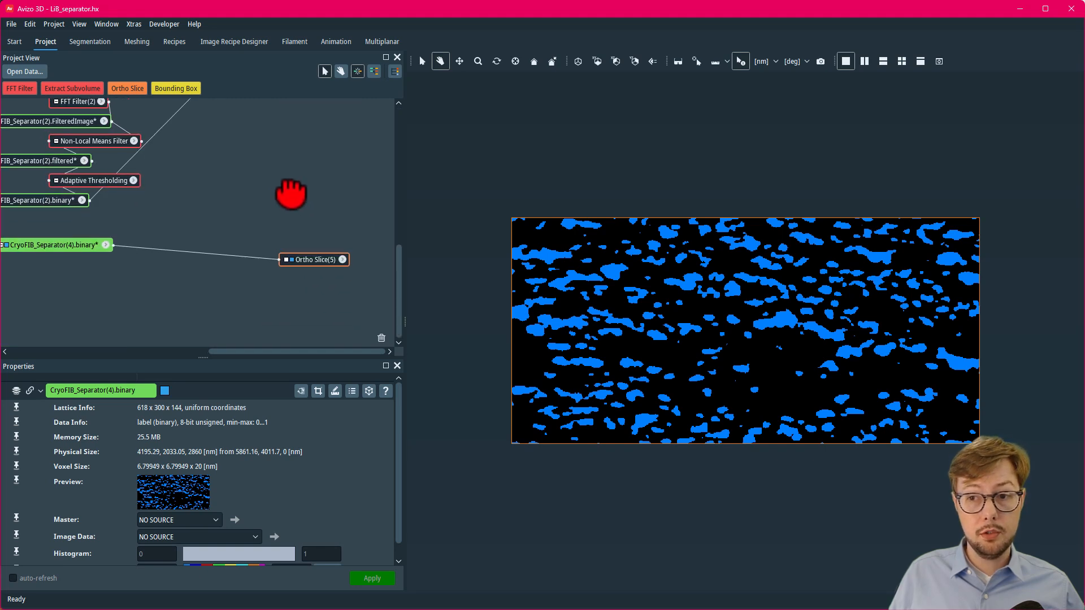
{"action": "left_click_drag", "start_coordinate": [161, 211], "coordinate": [209, 215]}
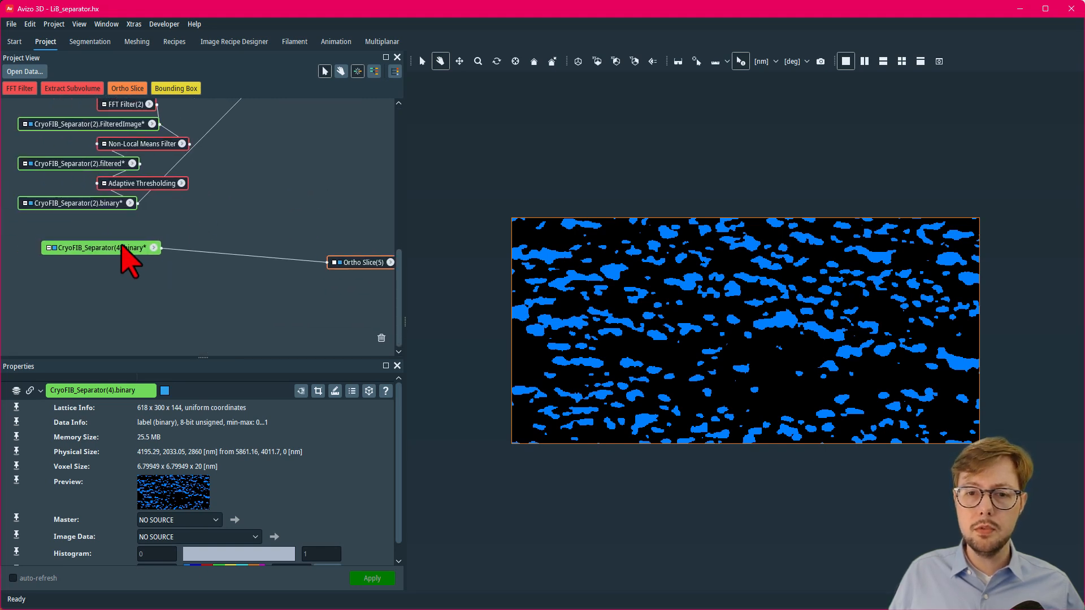
{"action": "left_click_drag", "start_coordinate": [121, 248], "coordinate": [114, 259]}
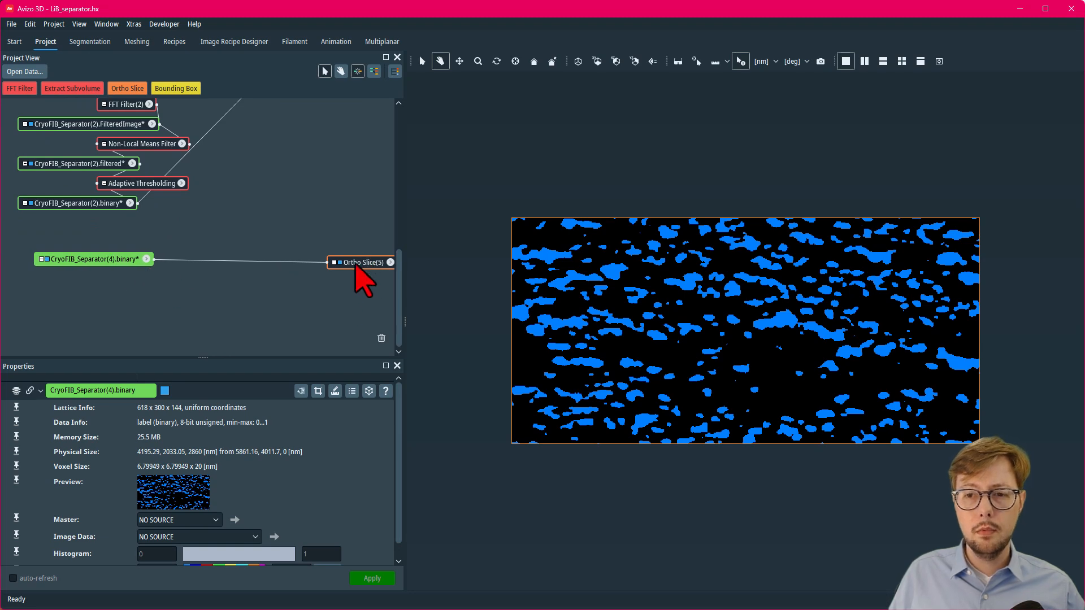
- Line up Ortho Slice(5) with the recipe result and browse its xy slices to slice 90
{"action": "left_click_drag", "start_coordinate": [355, 265], "coordinate": [331, 261]}
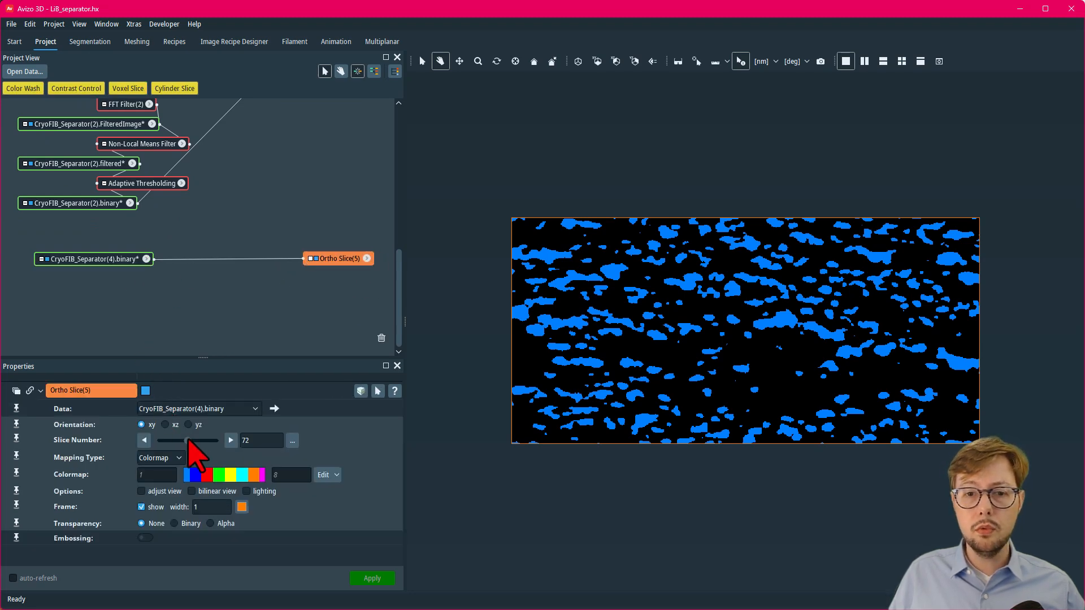
{"action": "mouse_move", "coordinate": [189, 443]}
{"action": "left_mouse_down"}
{"action": "mouse_move", "coordinate": [222, 447]}
{"action": "mouse_move", "coordinate": [177, 446]}
{"action": "mouse_move", "coordinate": [206, 441]}
{"action": "left_mouse_up"}
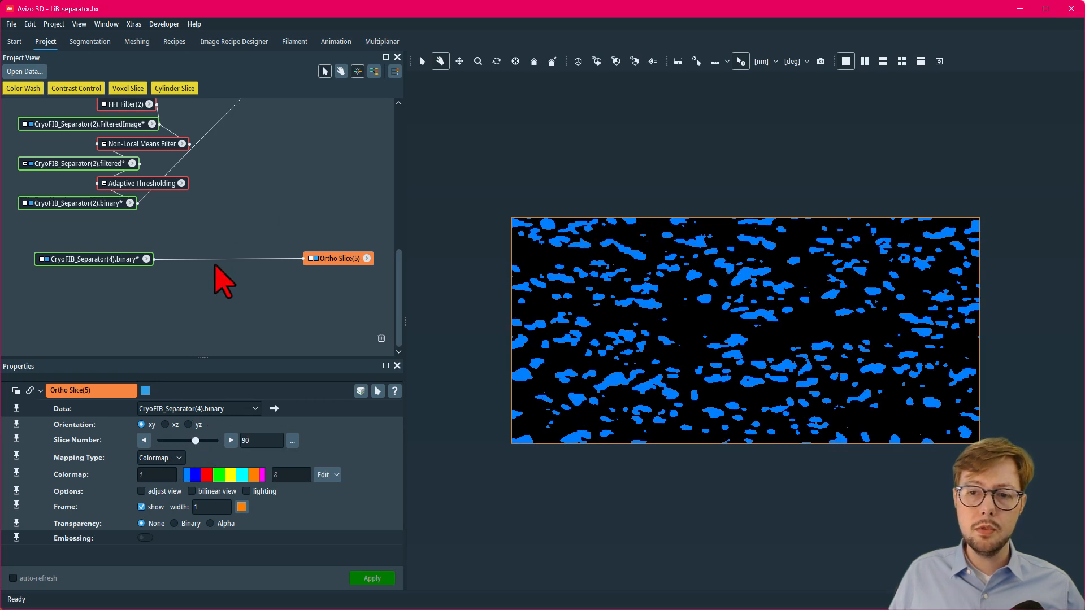